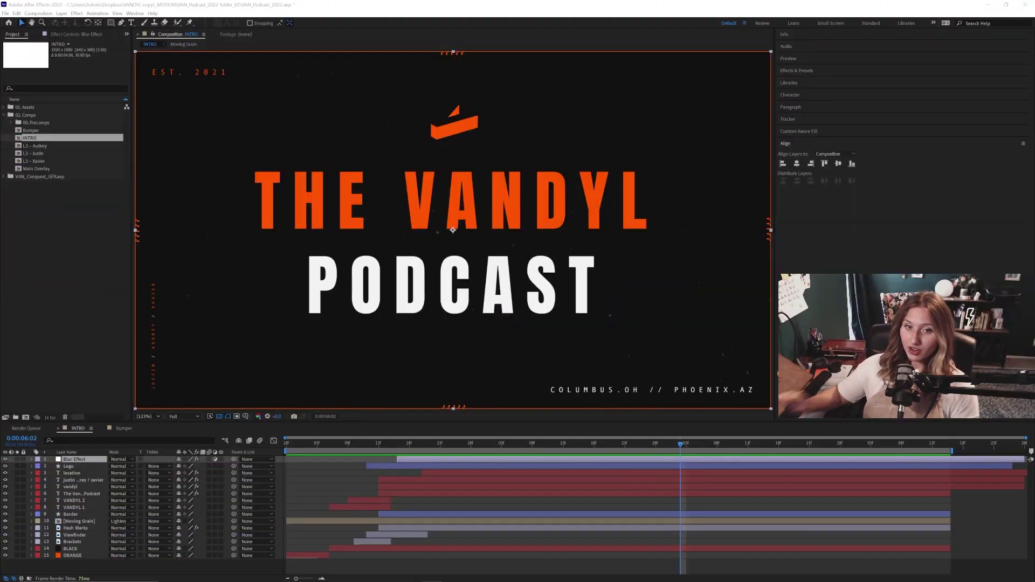
Scrub back to the intro's opening frames and collapse the Blur Effect layer's blur properties
left_click_drag(680, 443, 379, 451)
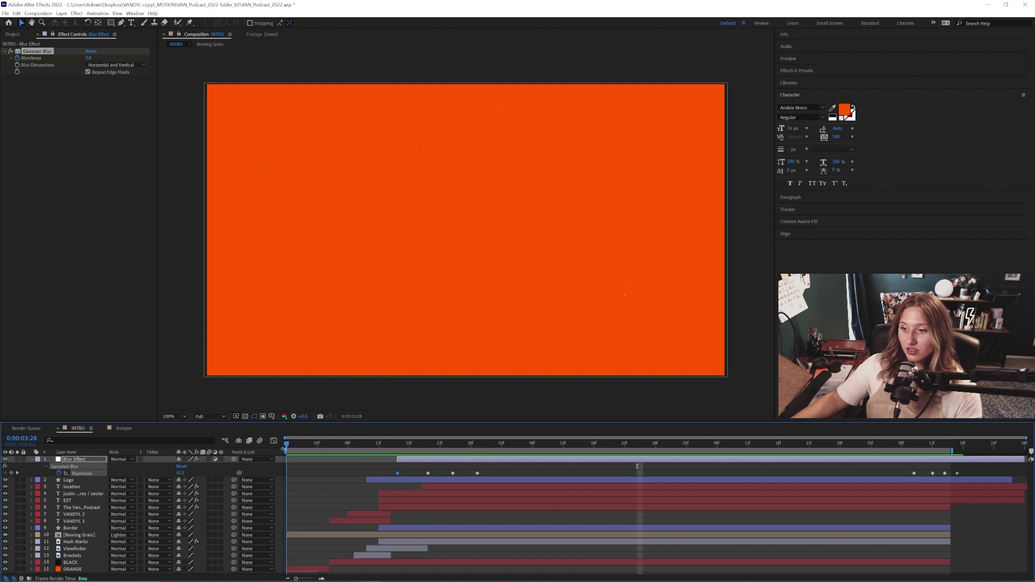
left_click(346, 445)
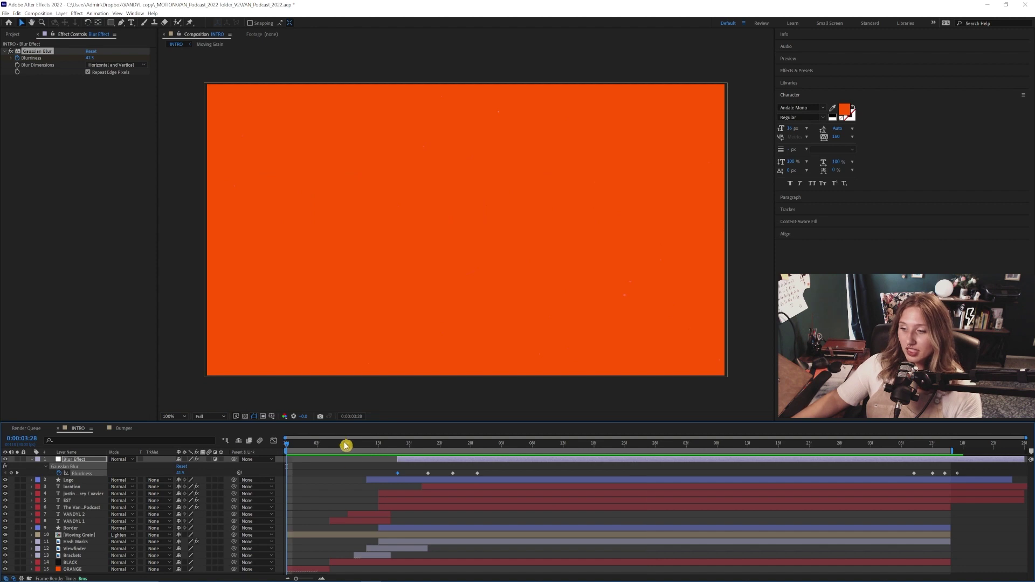
left_click_drag(341, 449, 354, 386)
left_click(31, 433)
left_click(30, 426)
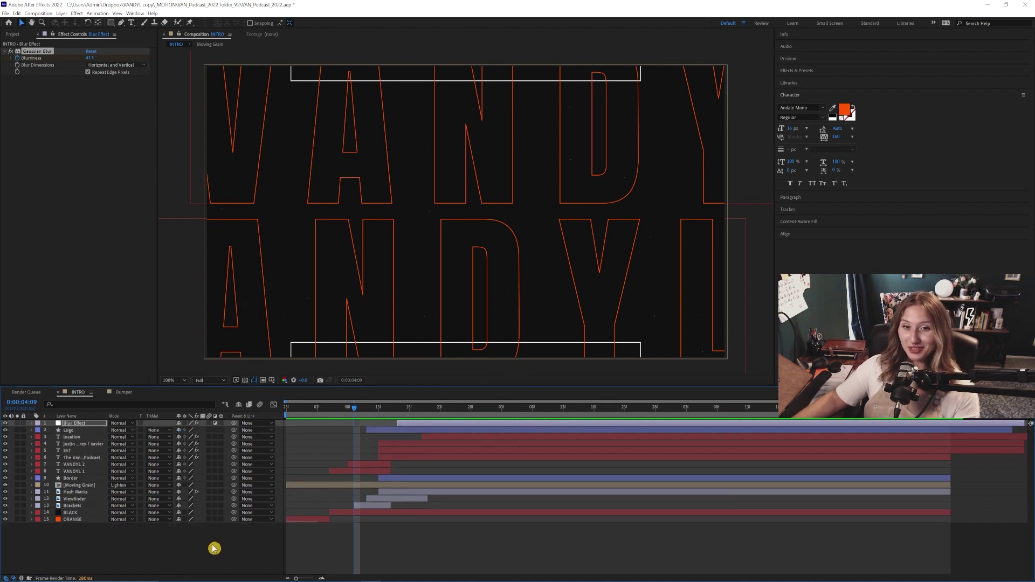
Scrub forward through the title and brackets animation toward the end of the intro
left_click_drag(354, 485, 376, 425)
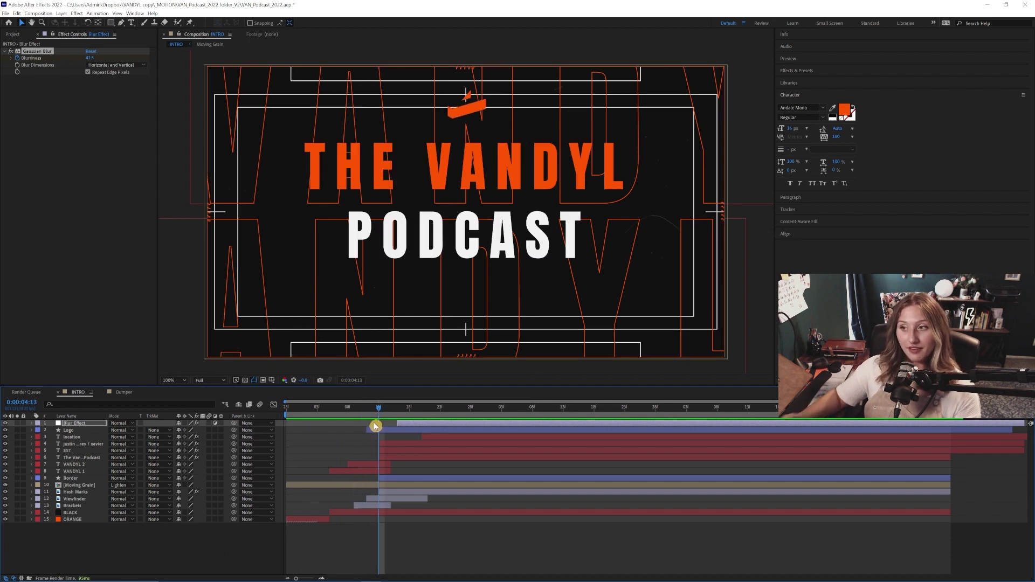
left_click_drag(376, 426, 533, 408)
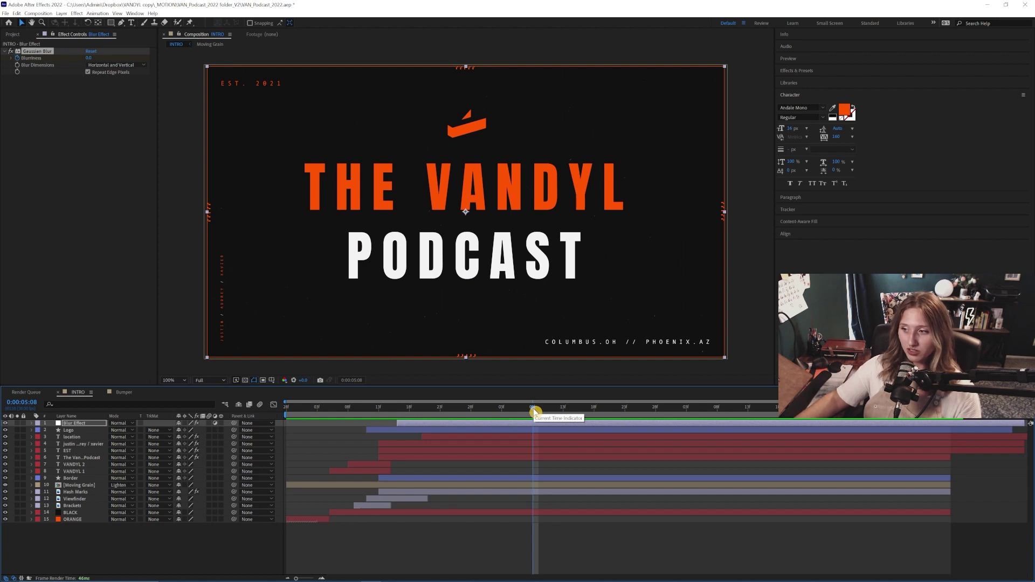
left_click_drag(533, 412, 558, 428)
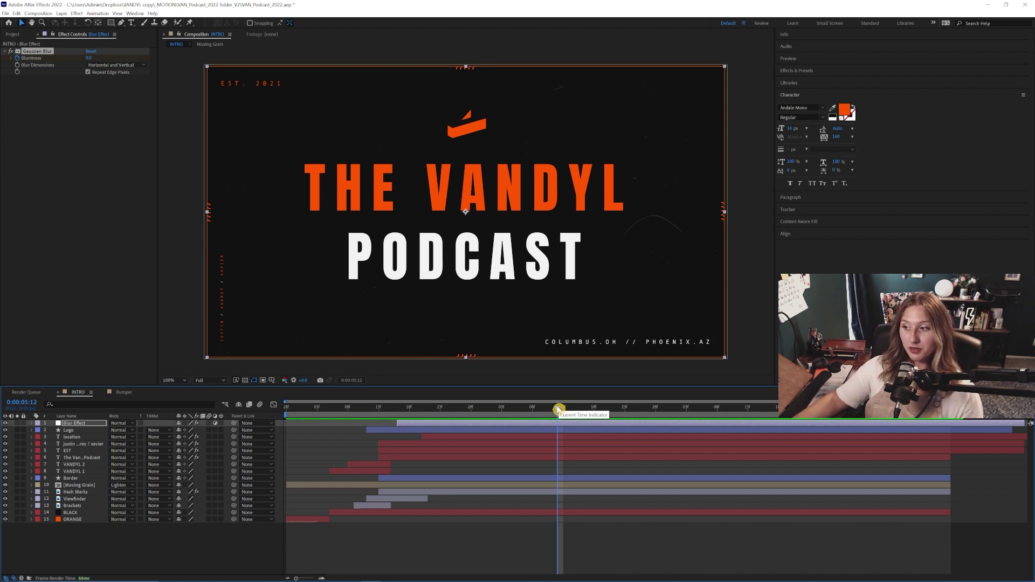
left_click_drag(557, 410, 594, 411)
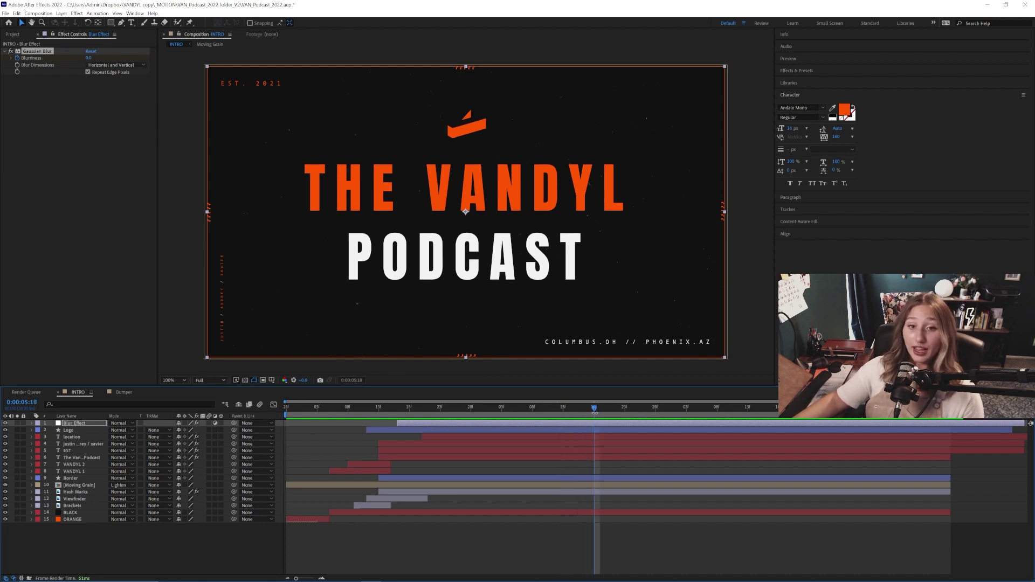
left_click_drag(595, 410, 902, 411)
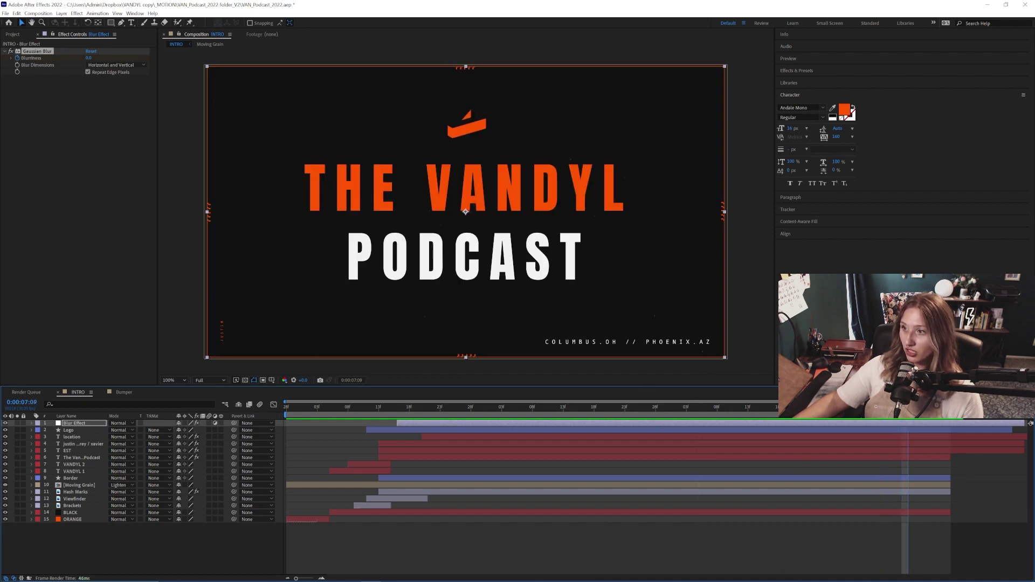
Step frame by frame through the Gaussian Blur ending until only the orange logo remains
key("Page_Down")
key("Page_Down")
key("Page_Down")
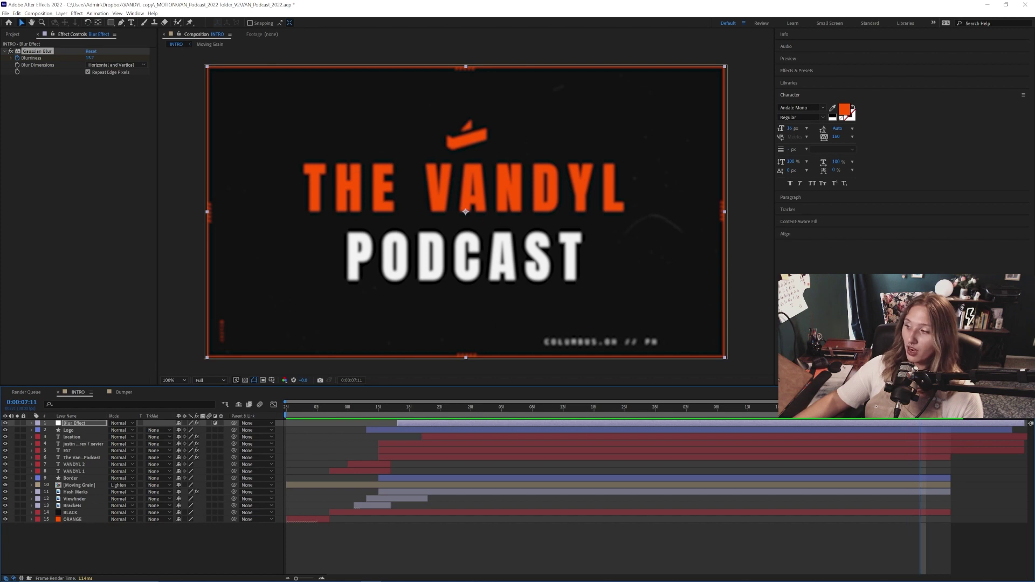
key("Page_Down")
key("Page_Down")
key("Page_Down")
key("Page_Down")
key("Page_Down")
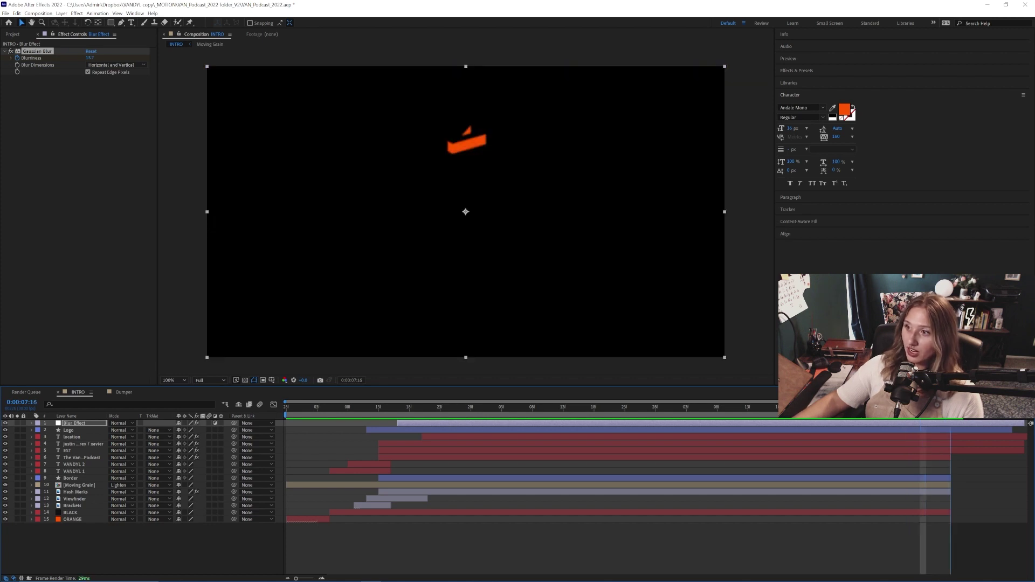
left_click(956, 424)
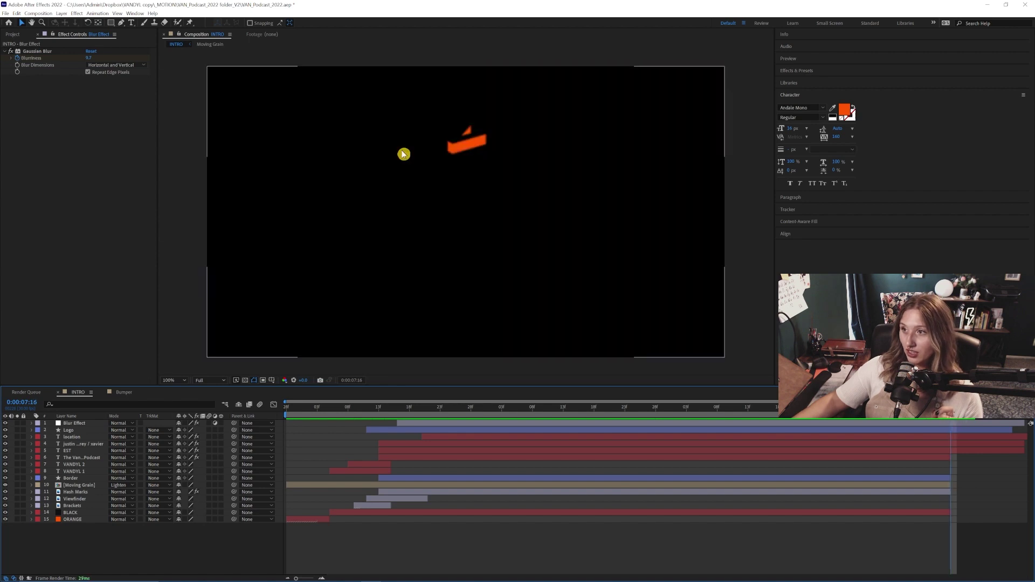
key("Page_Down")
key("Page_Down")
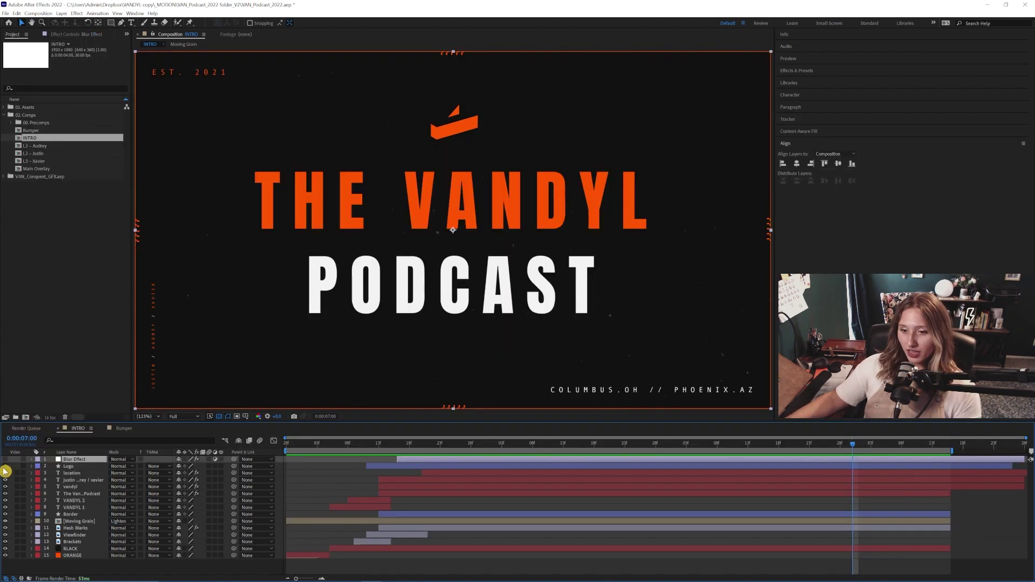
Hide layers 1–14, then re-enable BLACK, Brackets, Viewfinder and Hash Marks at the orange opening frame
left_click_drag(4, 472, 6, 549)
left_click_drag(326, 448, 378, 448)
left_click_drag(12, 549, 6, 528)
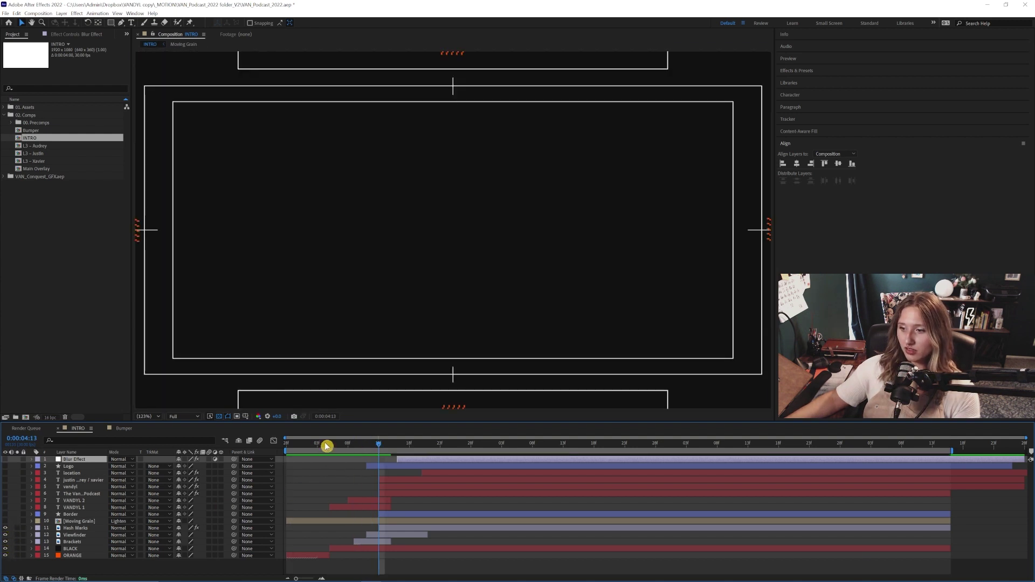
left_click_drag(327, 446, 298, 447)
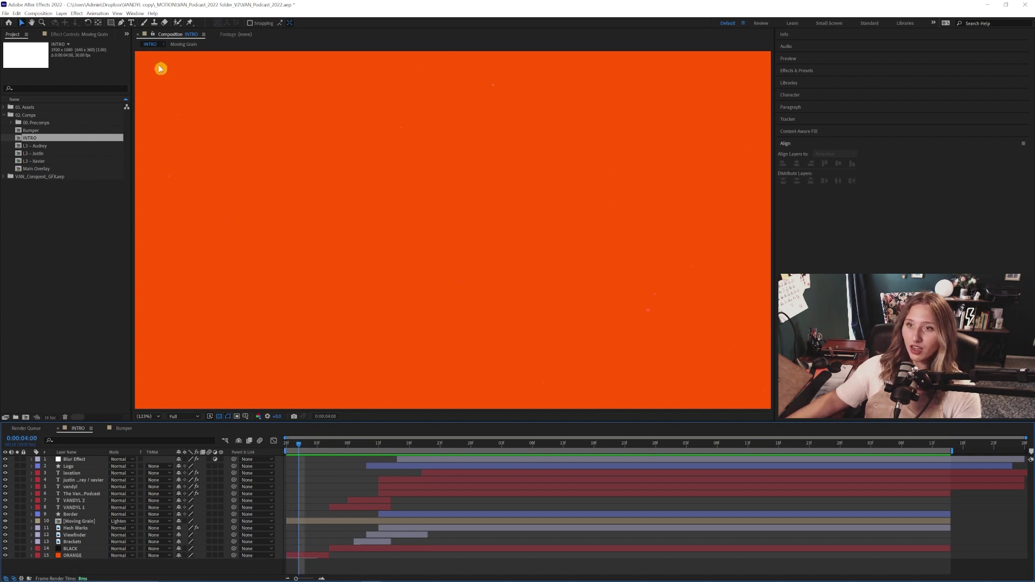
Glance at the Layer > New options without adding anything, then advance past the orange opening
left_click(61, 13)
mouse_move(164, 22)
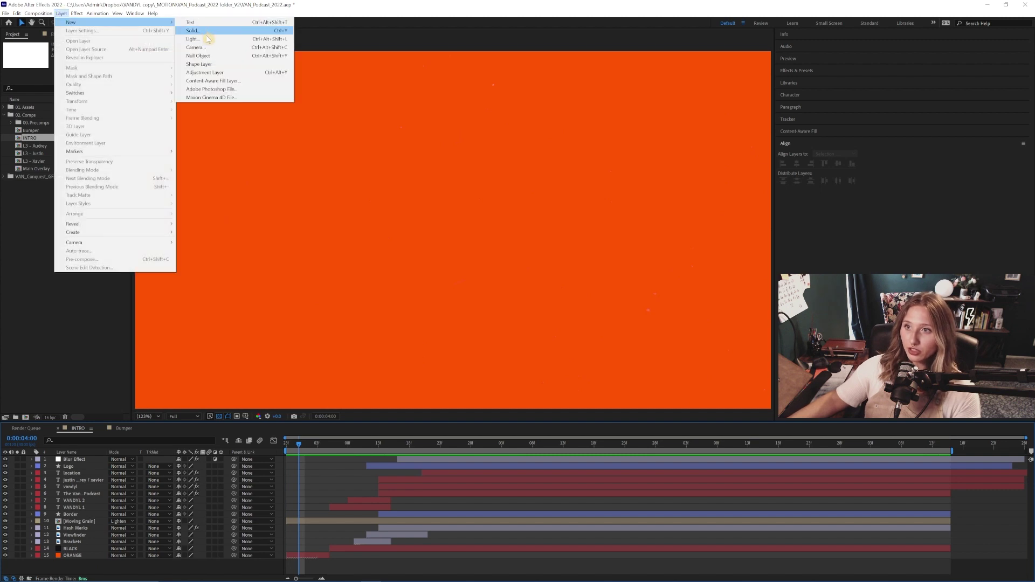
left_click(337, 497)
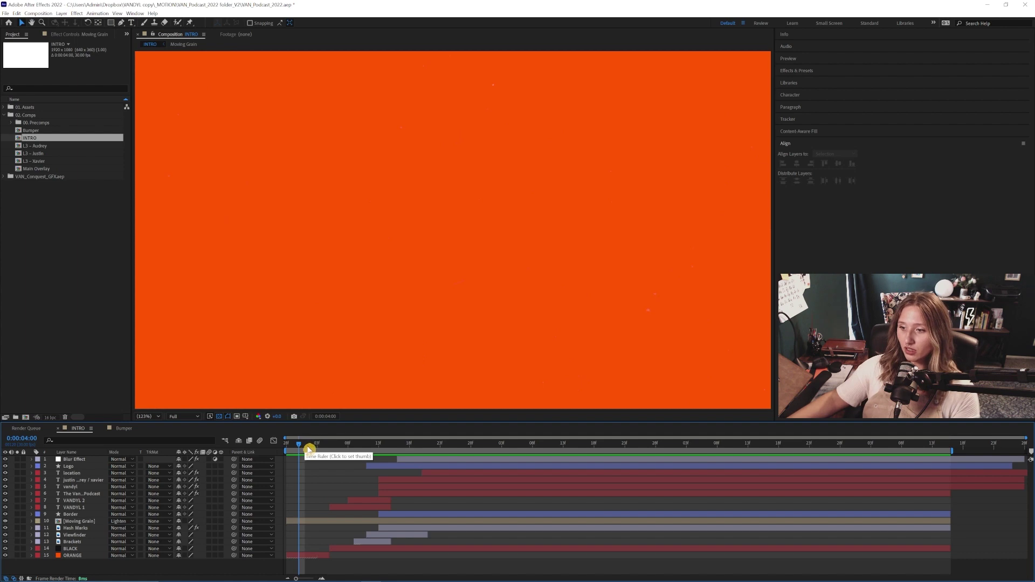
left_click_drag(307, 448, 331, 454)
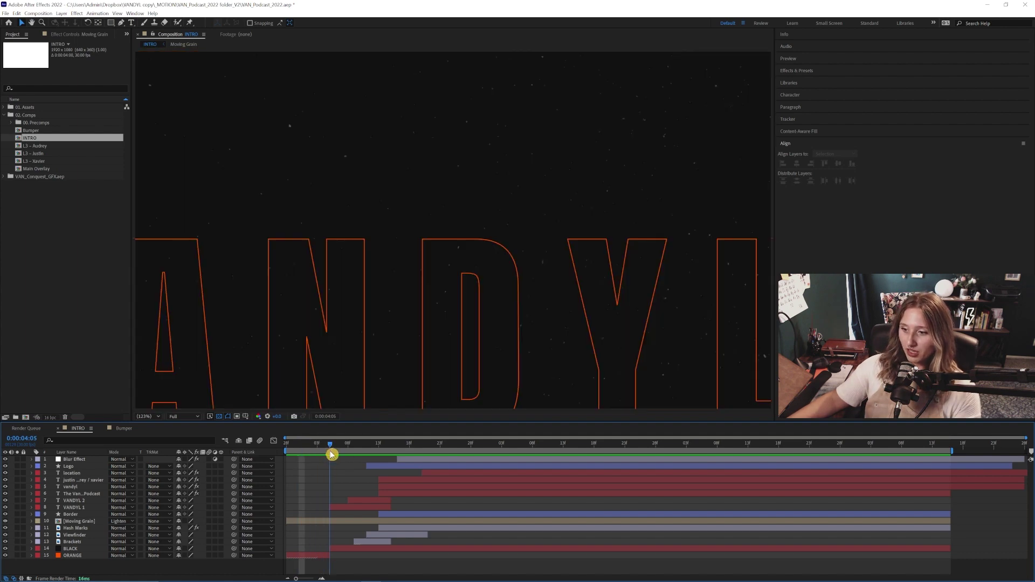
Inspect the BLACK, Moving Grain and VANDYL 1 layers around 4:05 where outlined VANDYL appears
left_click(338, 549)
left_click(337, 552)
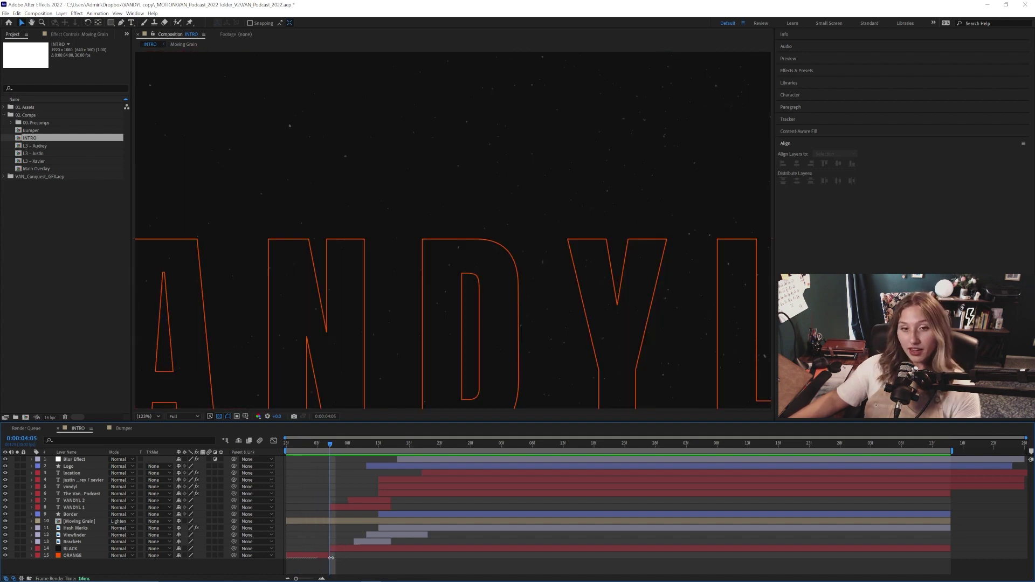
left_click(376, 550)
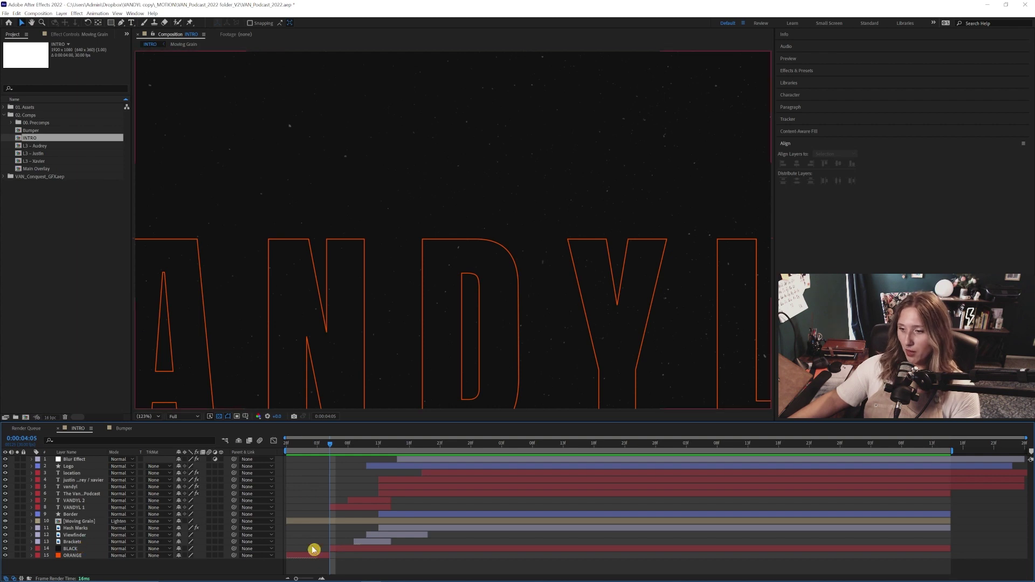
left_click(335, 520)
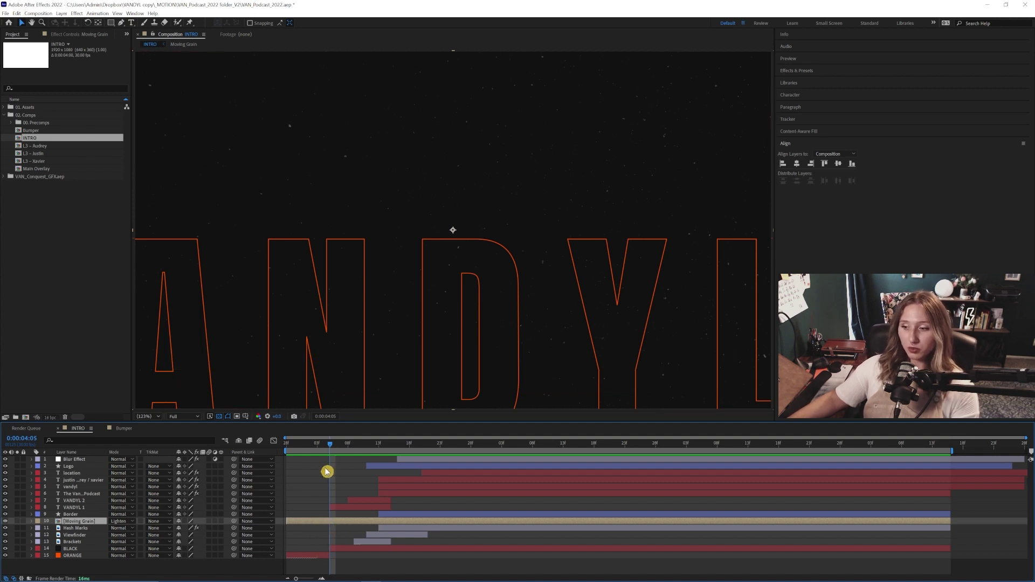
left_click(330, 507)
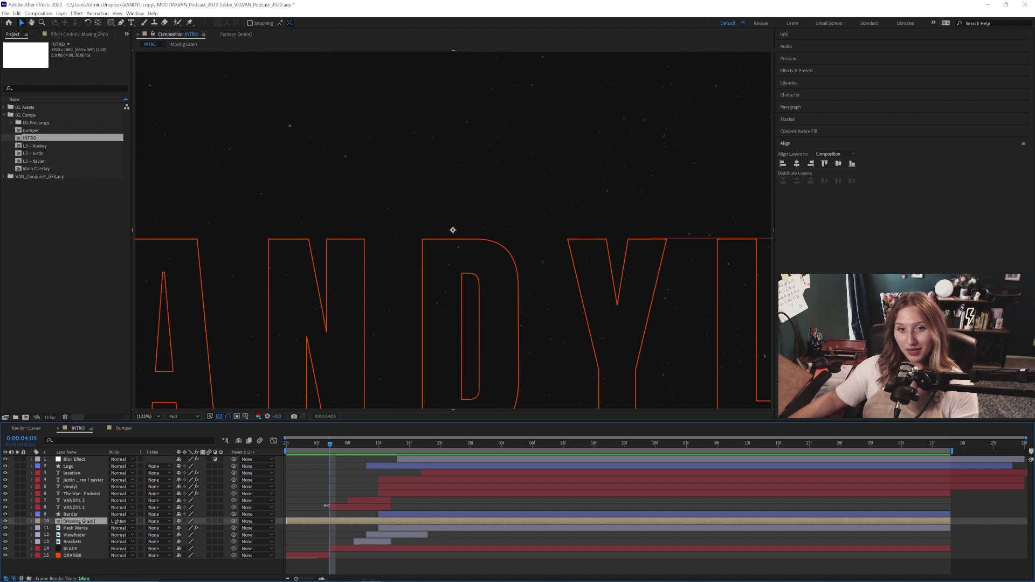
left_click(314, 446)
mouse_move(314, 446)
left_mouse_down()
mouse_move(296, 450)
mouse_move(331, 455)
left_mouse_up()
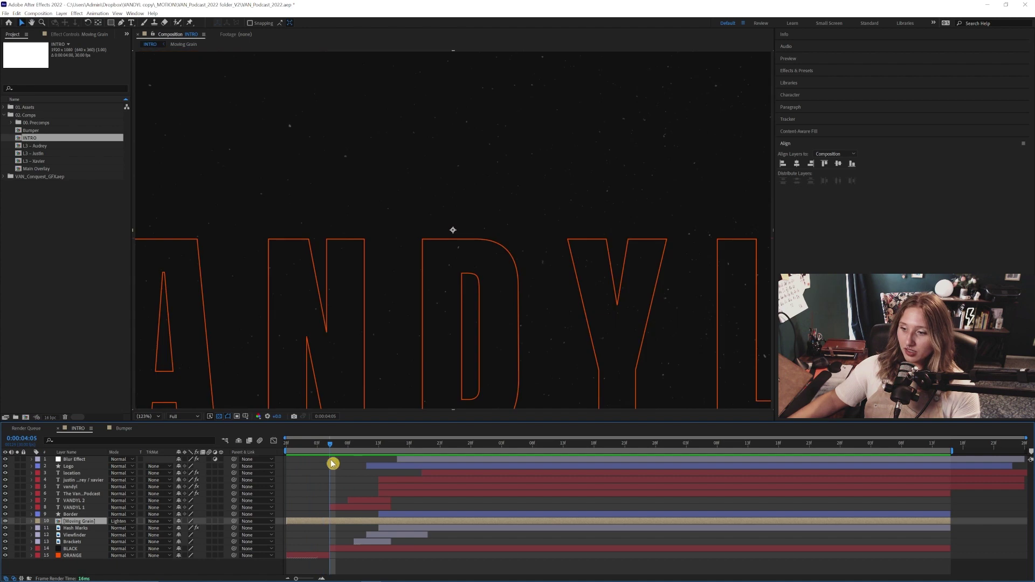
left_click(339, 509)
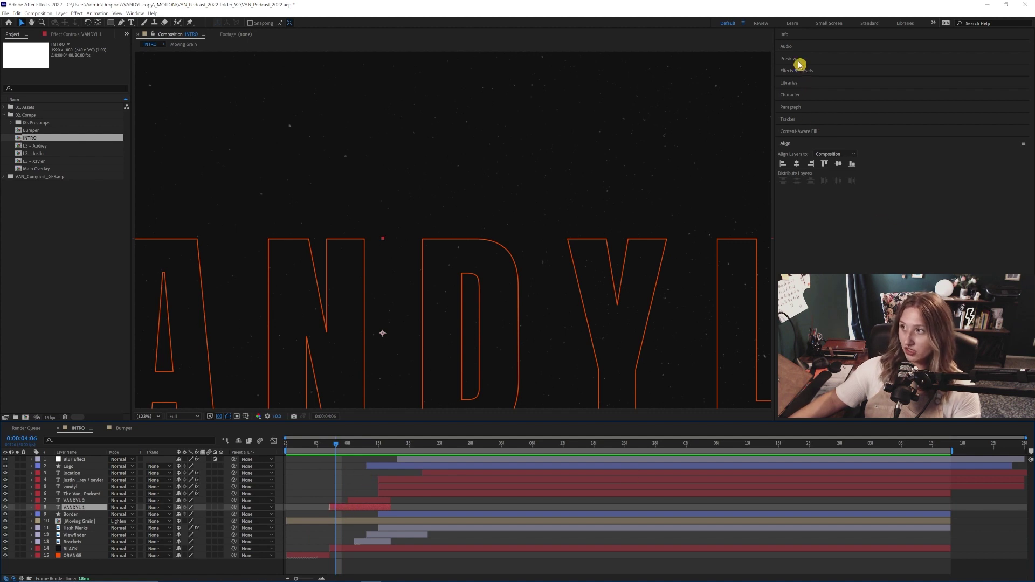
Show the VANDYL 1 text's Character settings: font Anton at 320 px
left_click(798, 98)
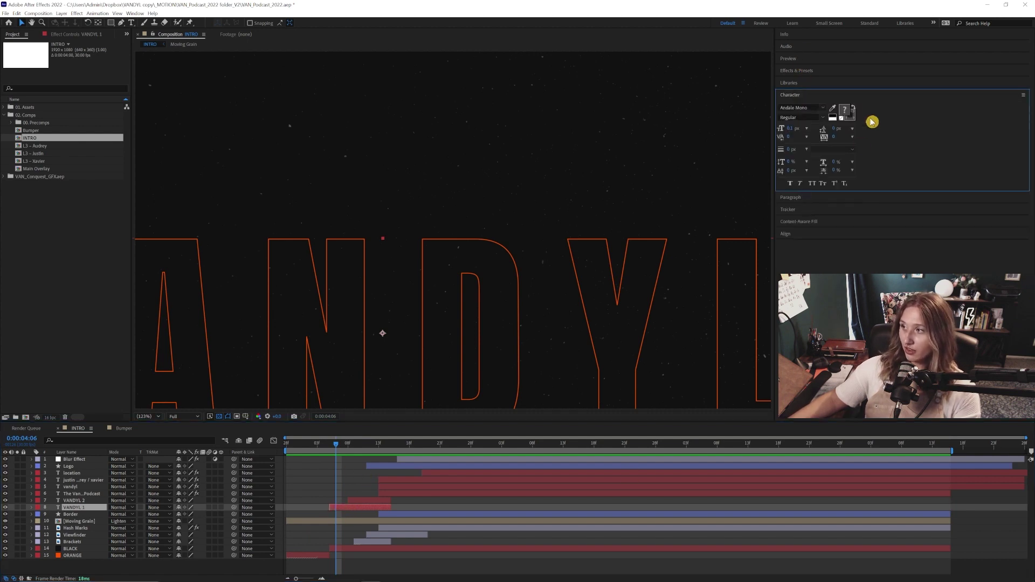
double_click(347, 509)
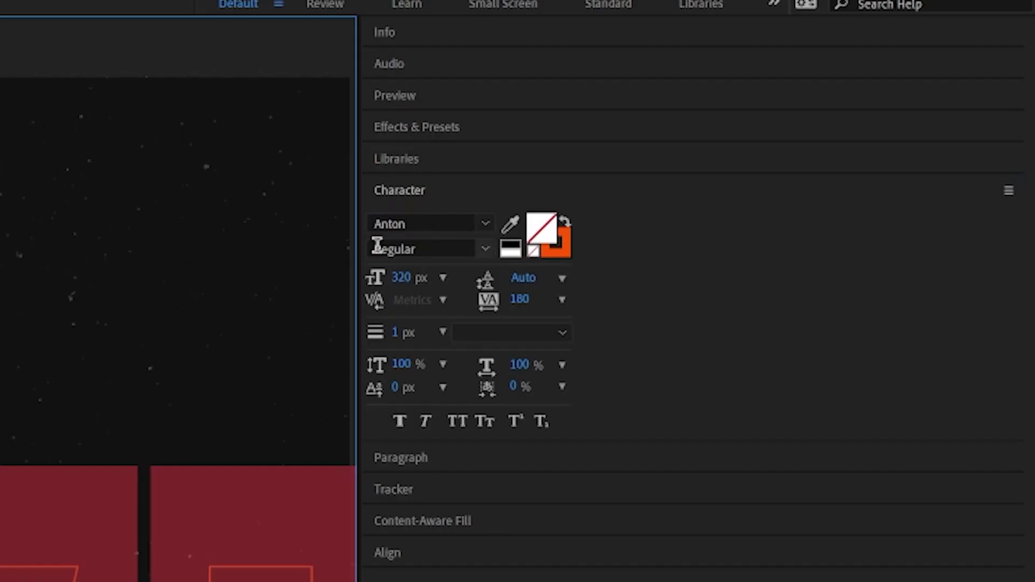
left_click(824, 127)
left_click(804, 126)
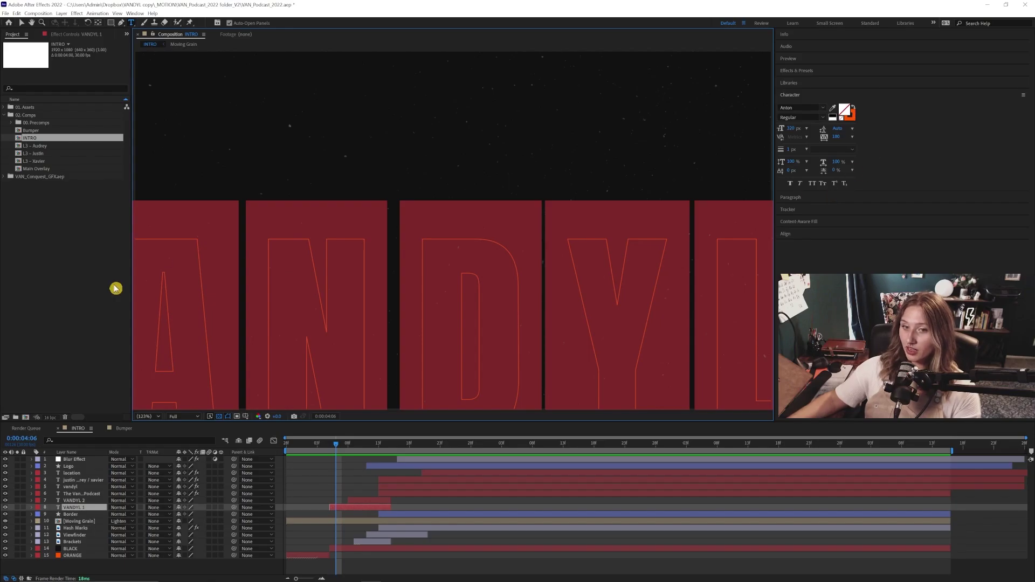
Enlarge the view and advance to 4:09, where both outlined VANDYL rows sit between brackets
scroll(624, 200, "down", 3)
key("period")
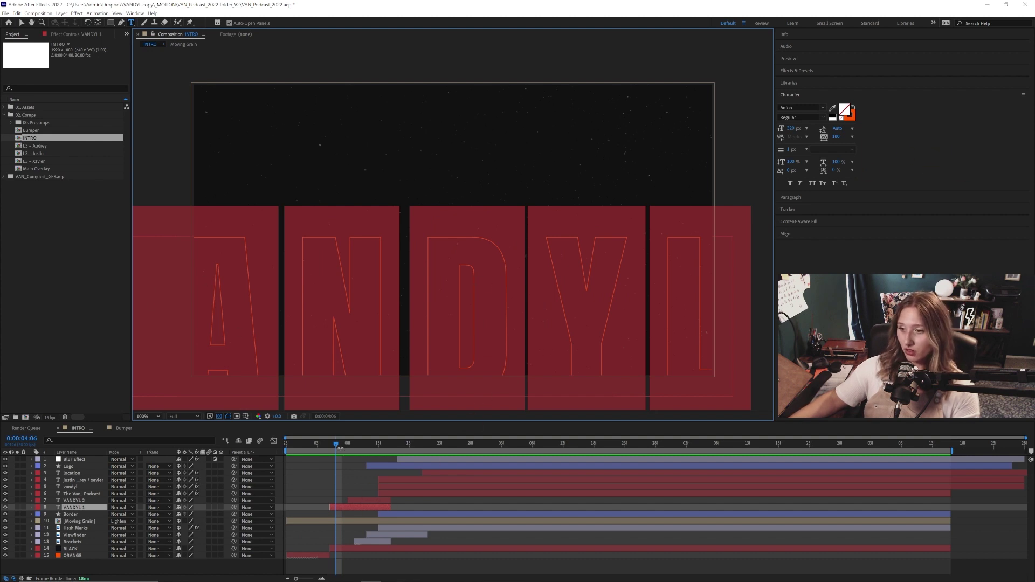
left_click_drag(337, 445, 354, 446)
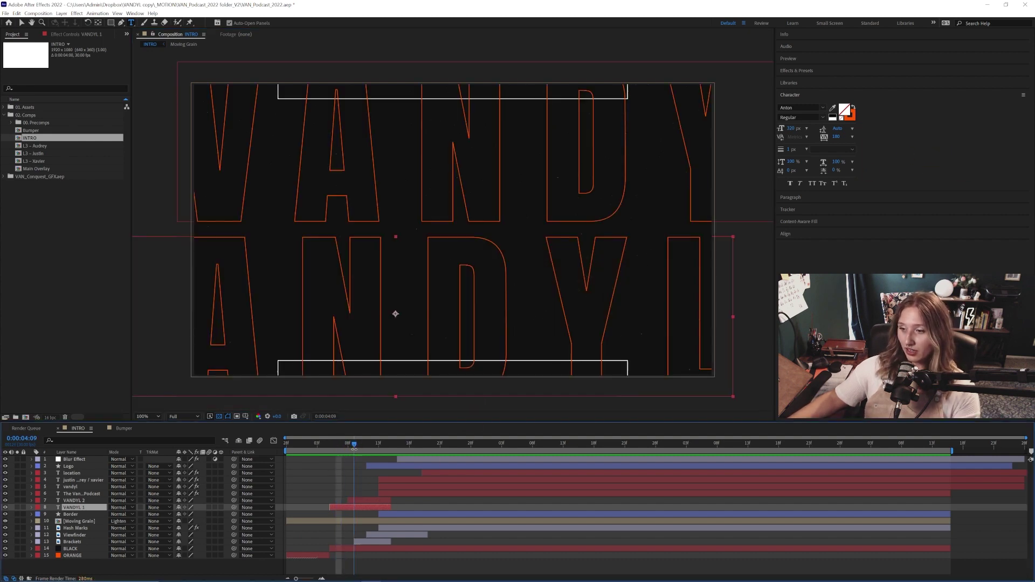
left_click(364, 542)
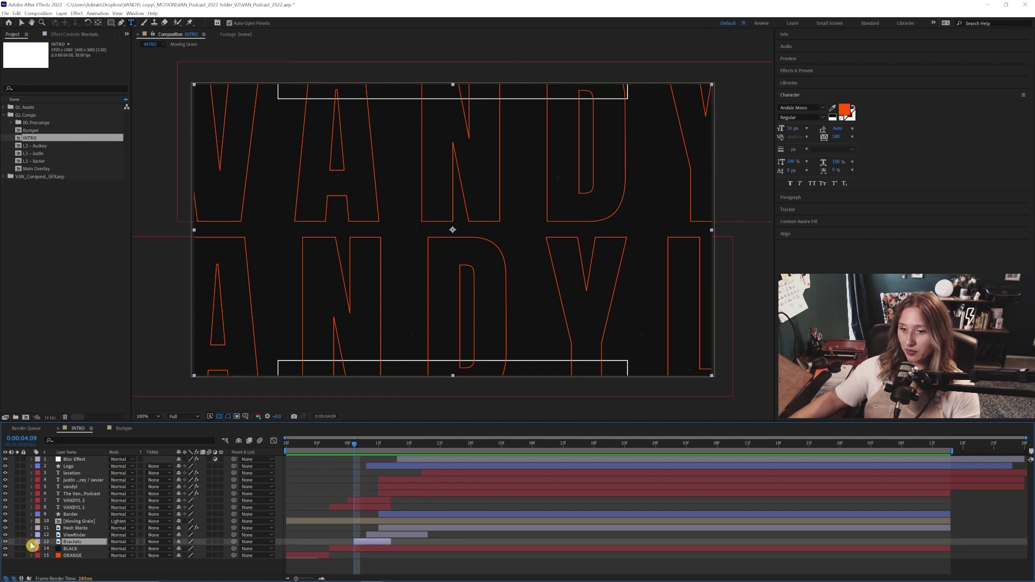
Hide both VANDYL outline layers and move to 0:00:04:12, where viewfinder lines and the logo appear
left_click_drag(5, 507, 5, 501)
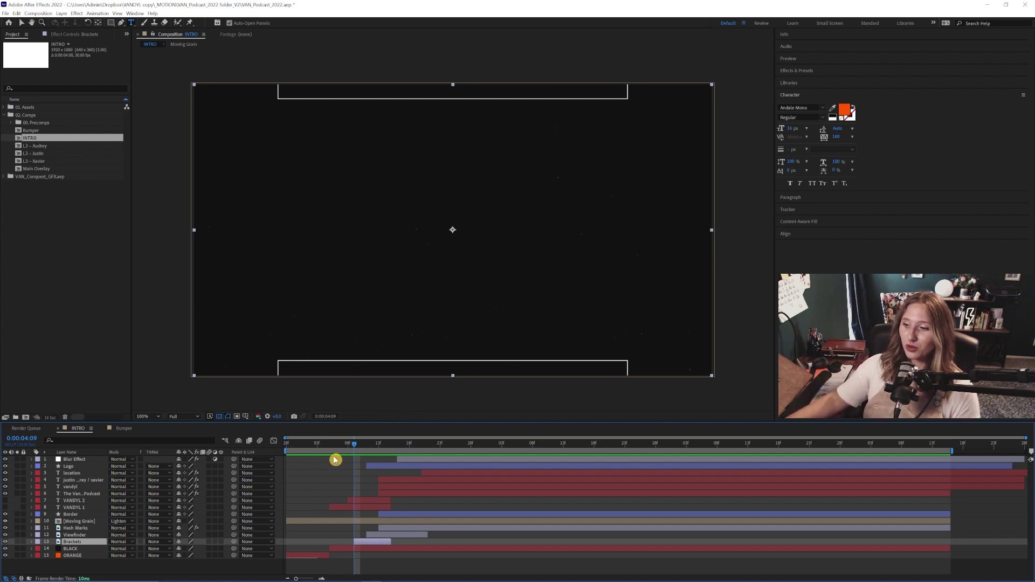
left_click(372, 448)
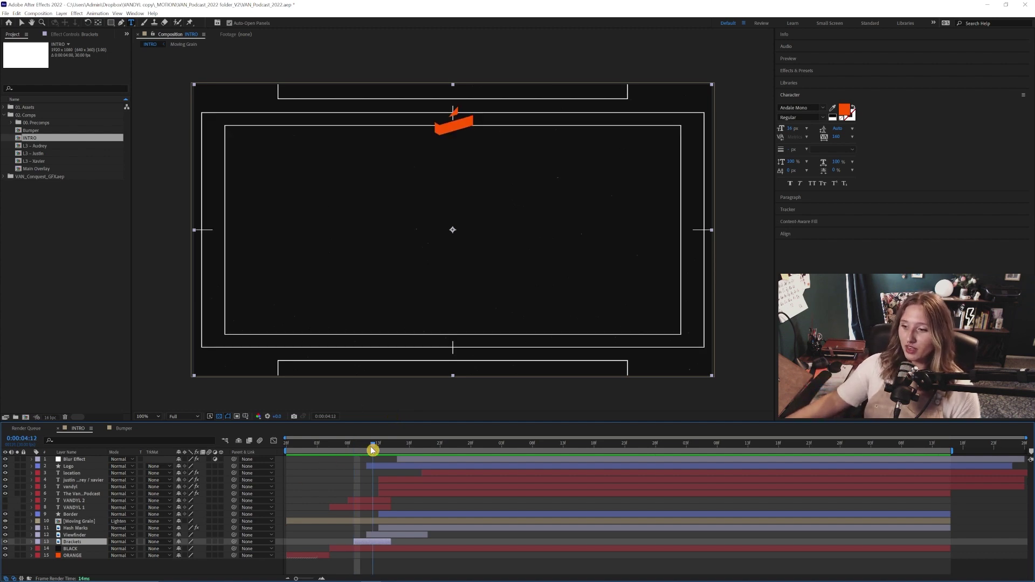
left_click(377, 535)
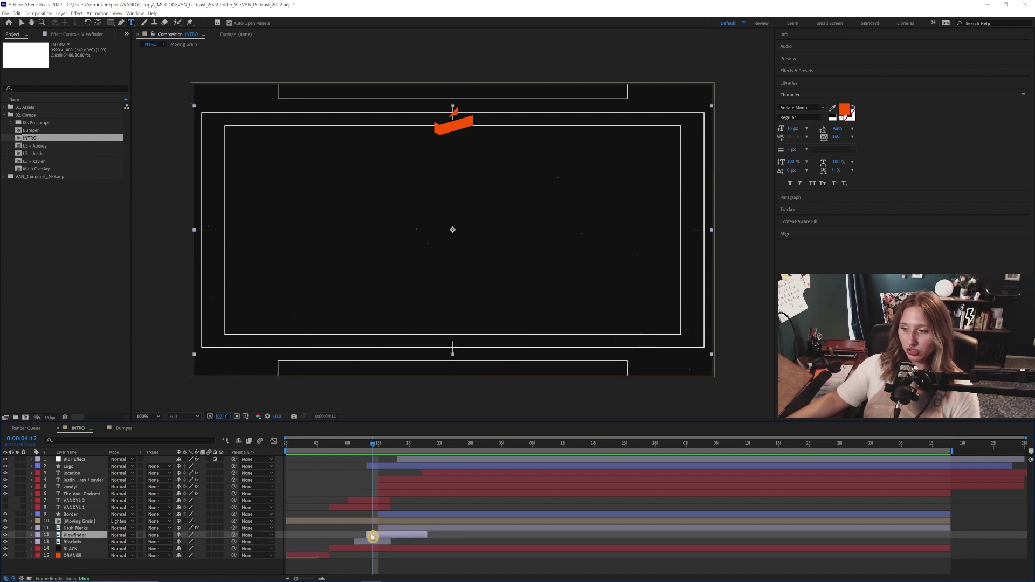
left_click(372, 502)
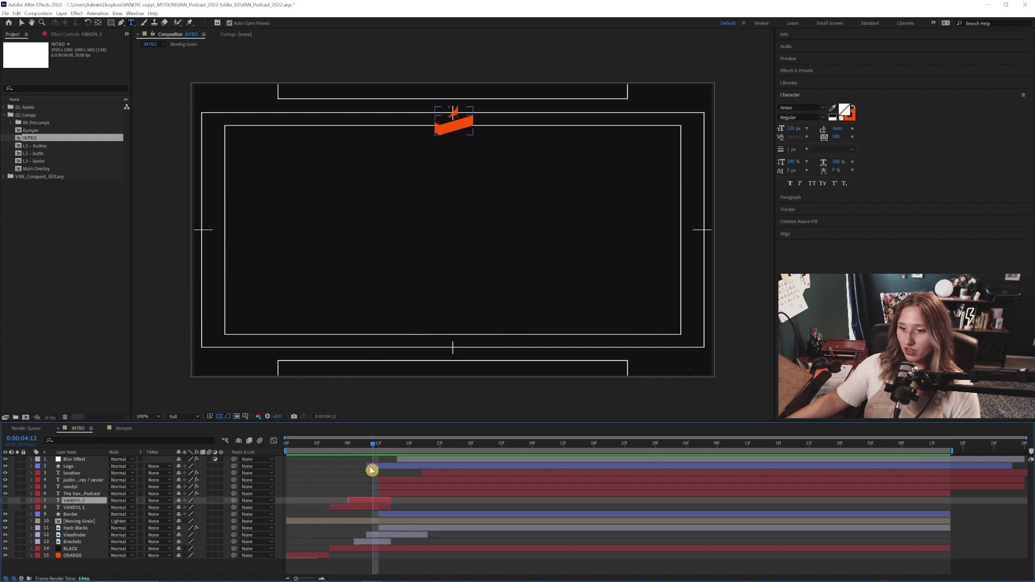
Solo the Logo layer and preview its Position keyframe animation
left_click(371, 467)
key("Page_Up")
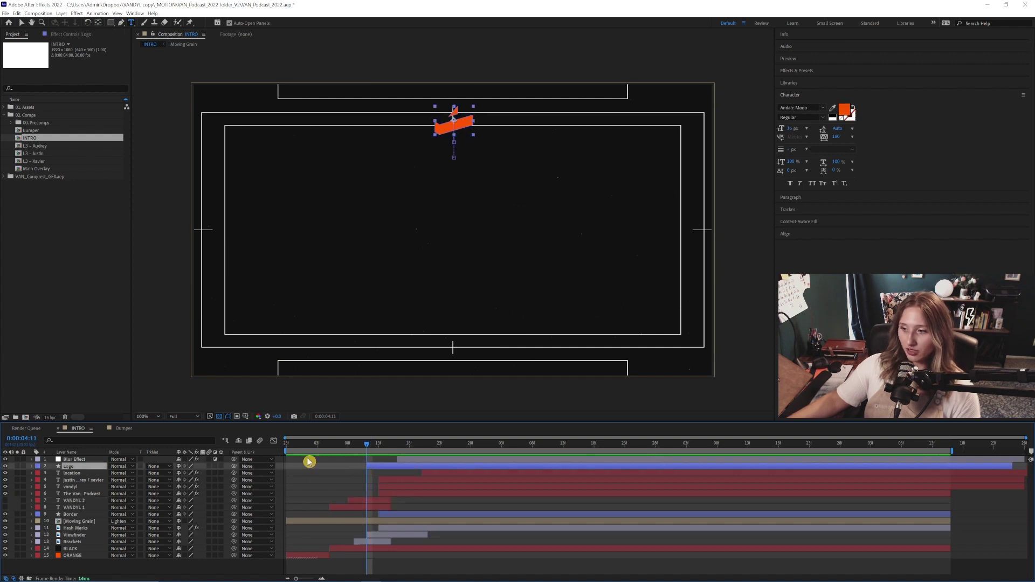
left_click(17, 466)
left_click_drag(368, 445, 428, 457)
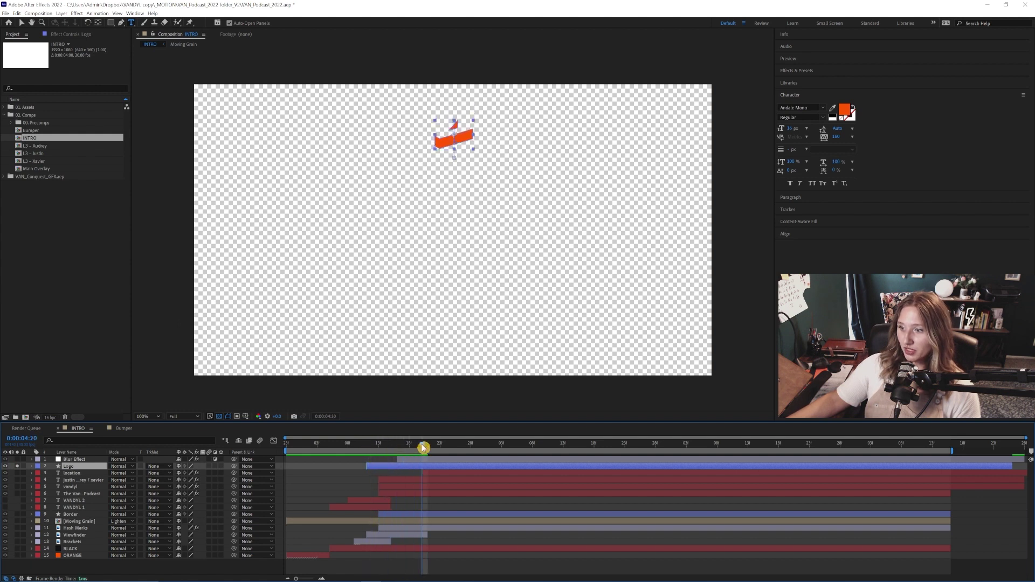
key("u")
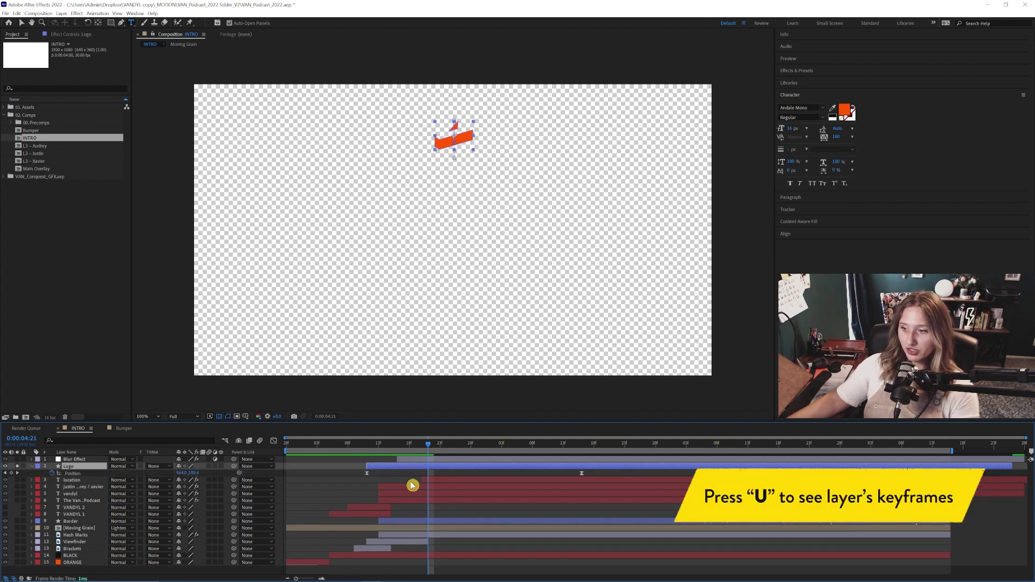
left_click(366, 445)
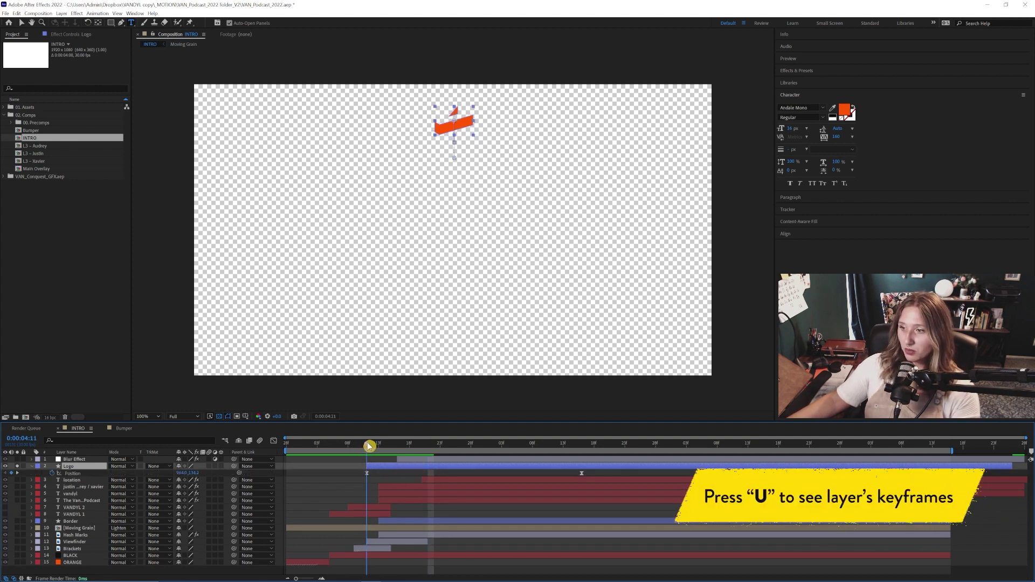
left_click_drag(368, 445, 486, 471)
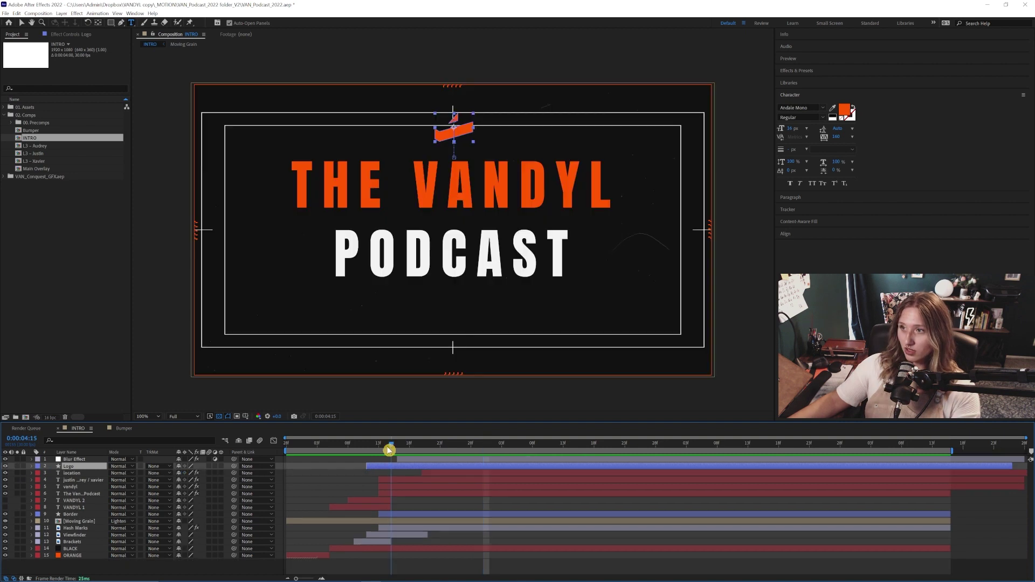
Unsolo the logo, return to the title frame, and hide the Logo layer
left_click(17, 466)
left_click_drag(389, 448, 380, 450)
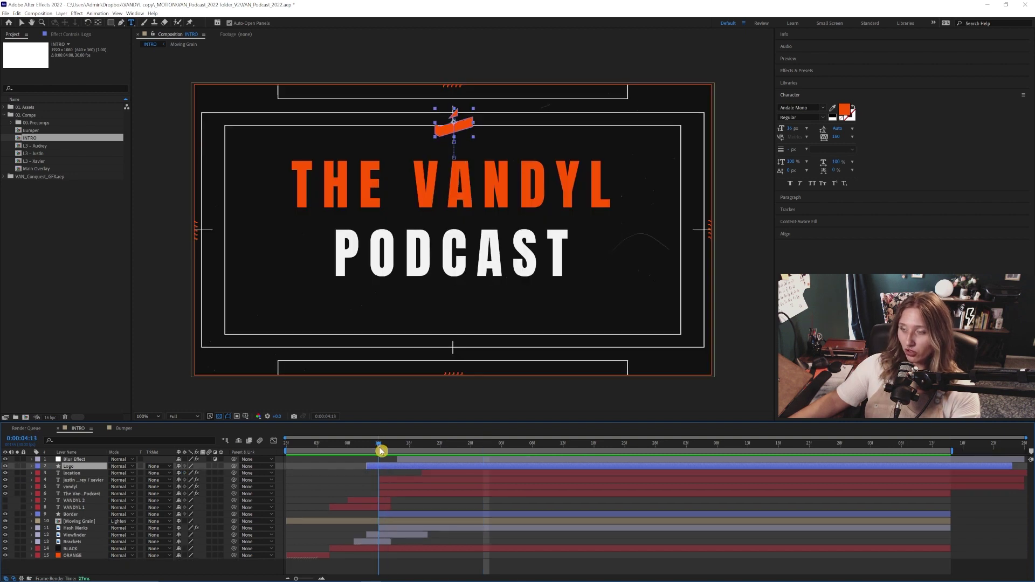
left_click(6, 466)
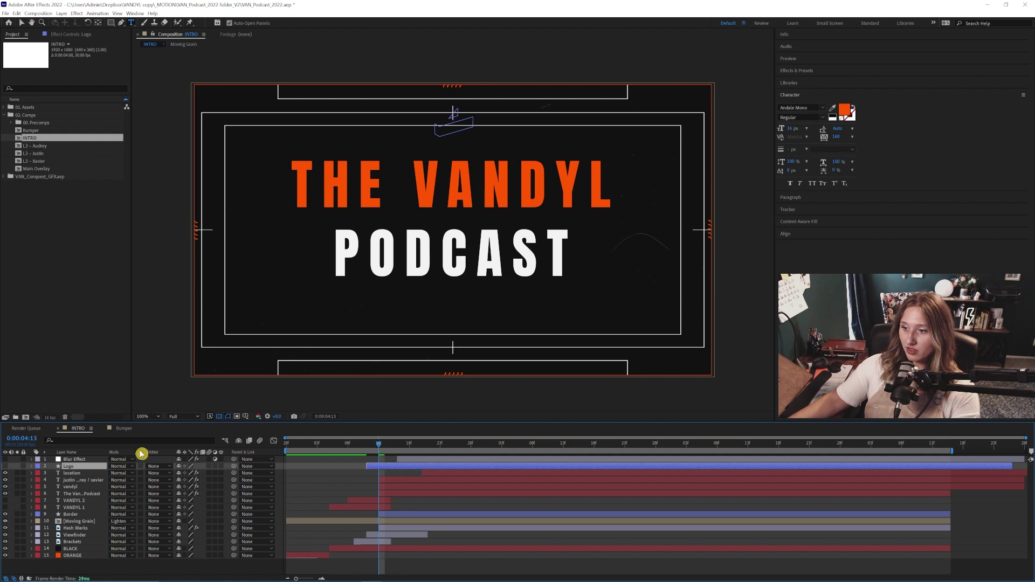
Select the Brackets, Hash Marks, Viewfinder and Border layers and preview them around 0:00:04:12
left_click(5, 496)
mouse_move(380, 446)
left_mouse_down()
mouse_move(391, 445)
mouse_move(358, 447)
mouse_move(376, 452)
left_mouse_up()
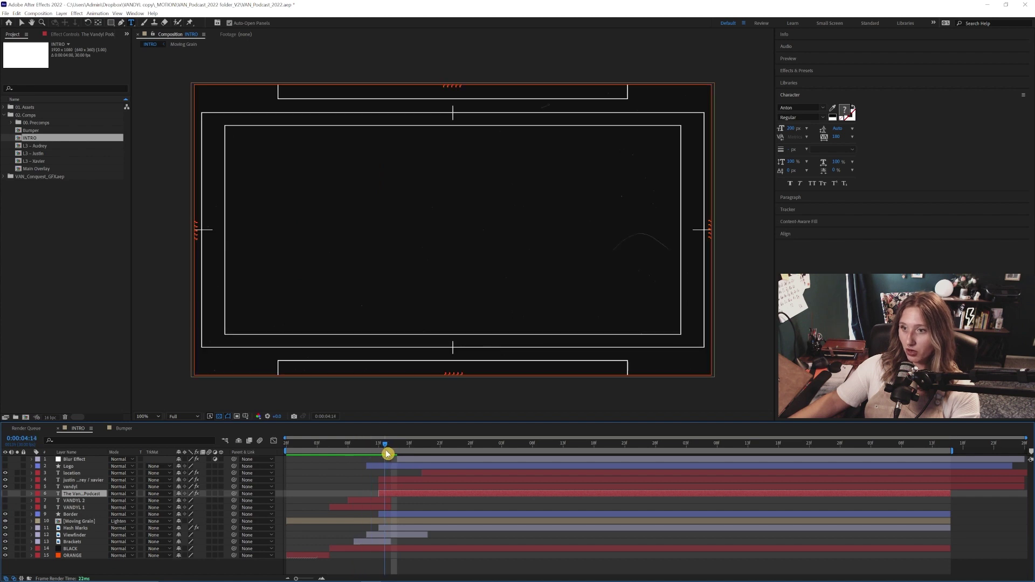
left_click(365, 542)
left_click(391, 530, "shift")
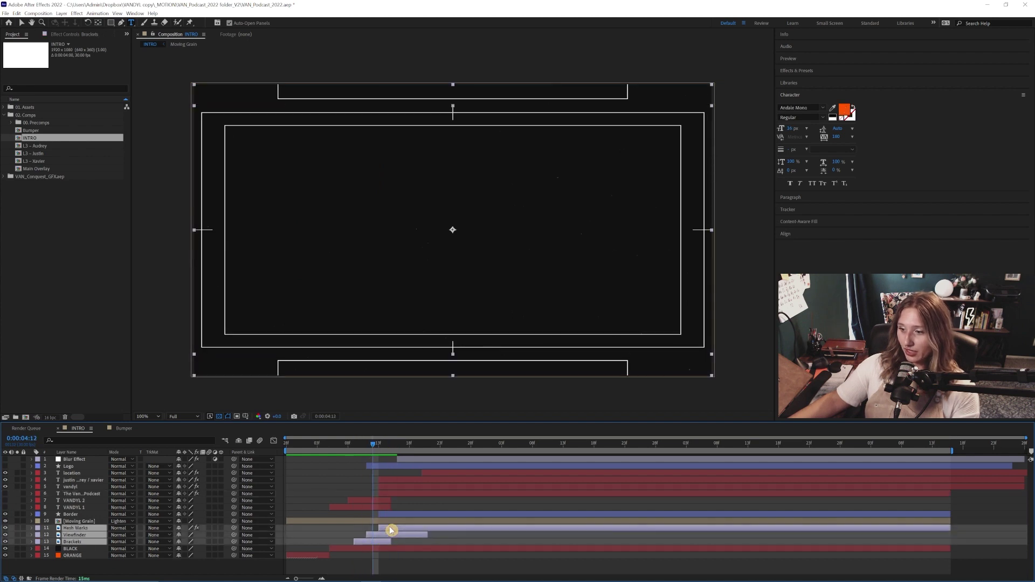
left_click(391, 517, "shift")
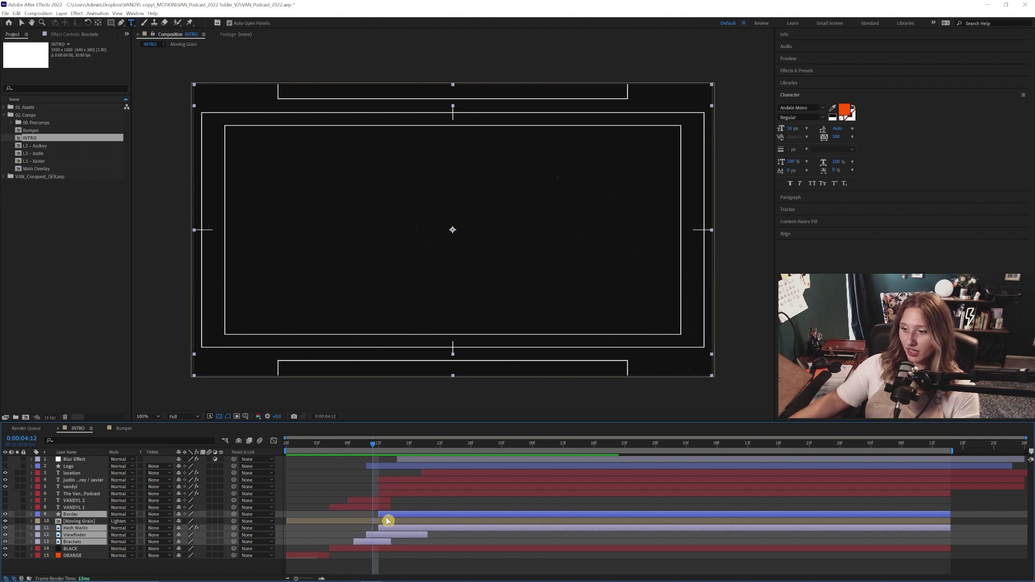
left_click(372, 446)
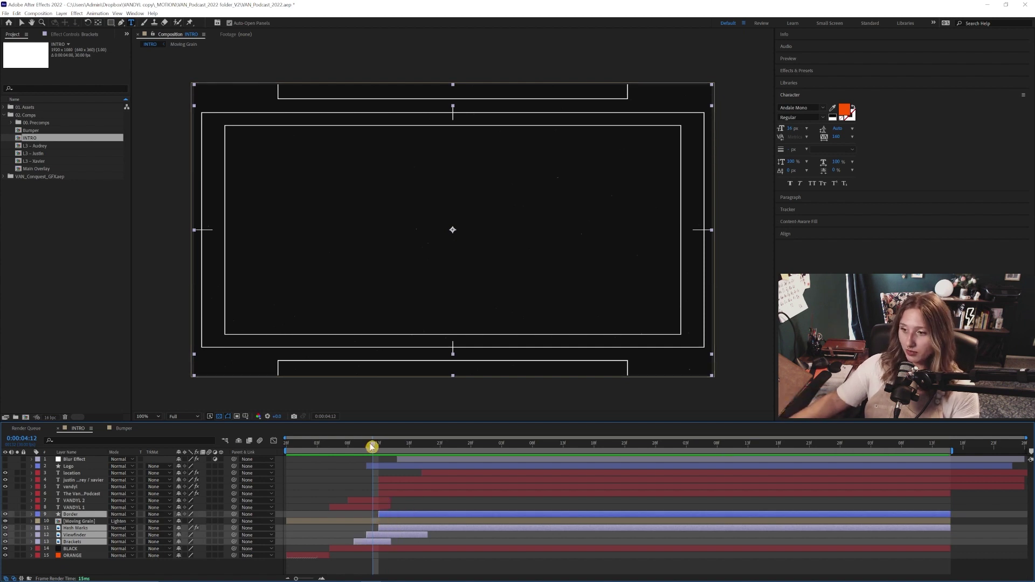
mouse_move(375, 447)
left_mouse_down()
mouse_move(363, 446)
mouse_move(384, 452)
left_mouse_up()
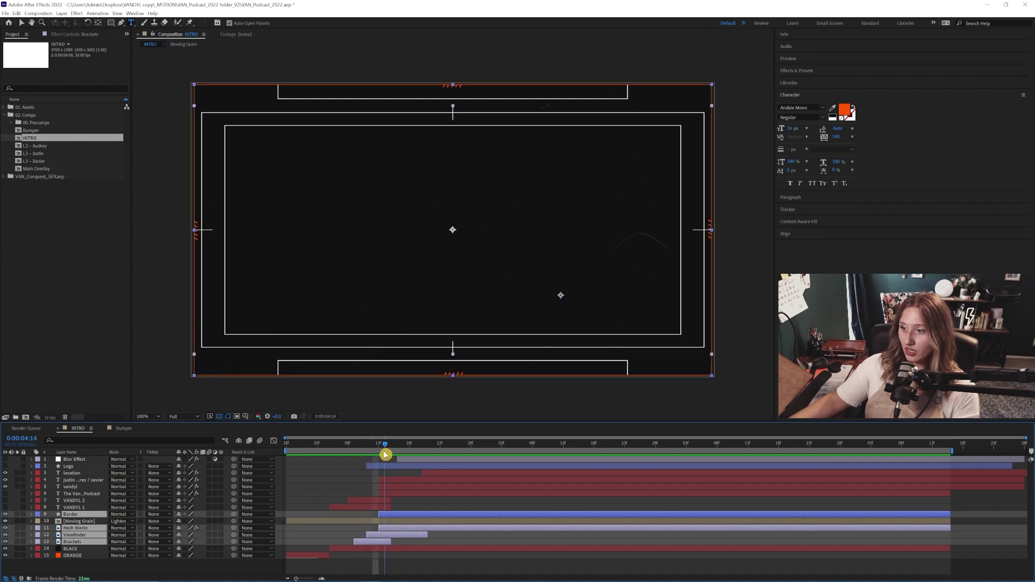
Deselect the frame layers, return to the Selection tool, and step to 0:00:04:15
left_click(162, 75)
key("v")
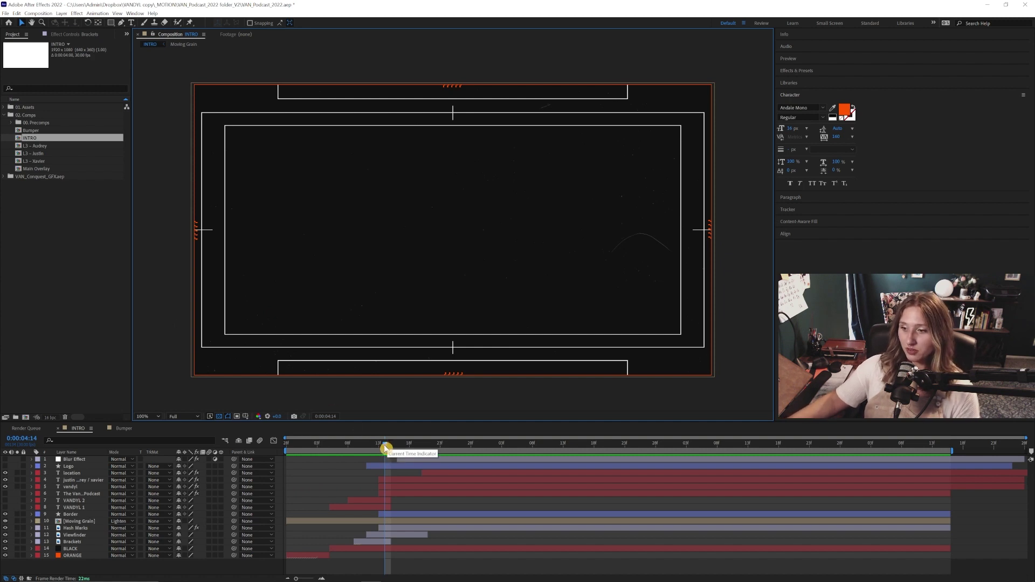
left_click_drag(387, 447, 391, 446)
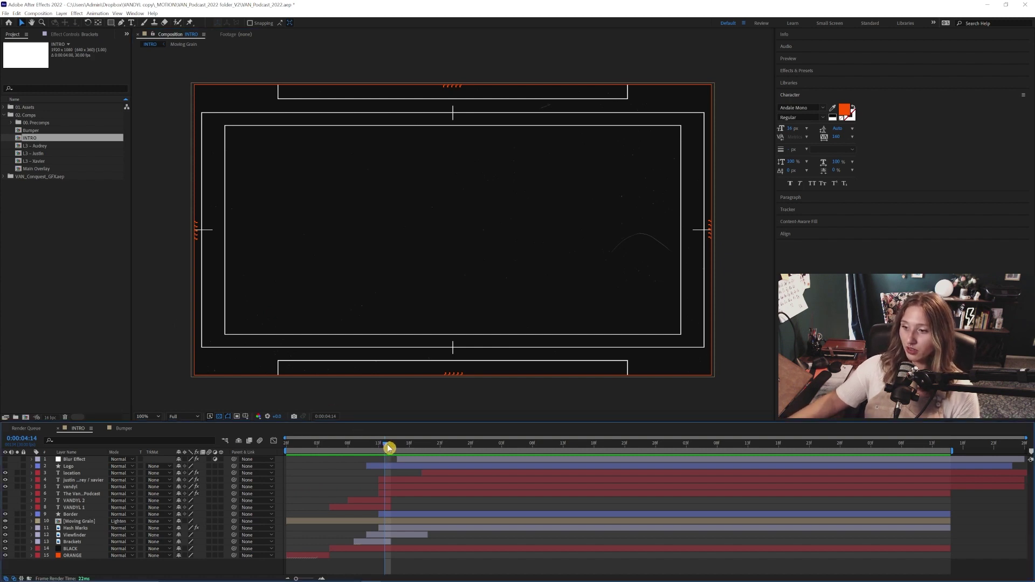
left_click(75, 527)
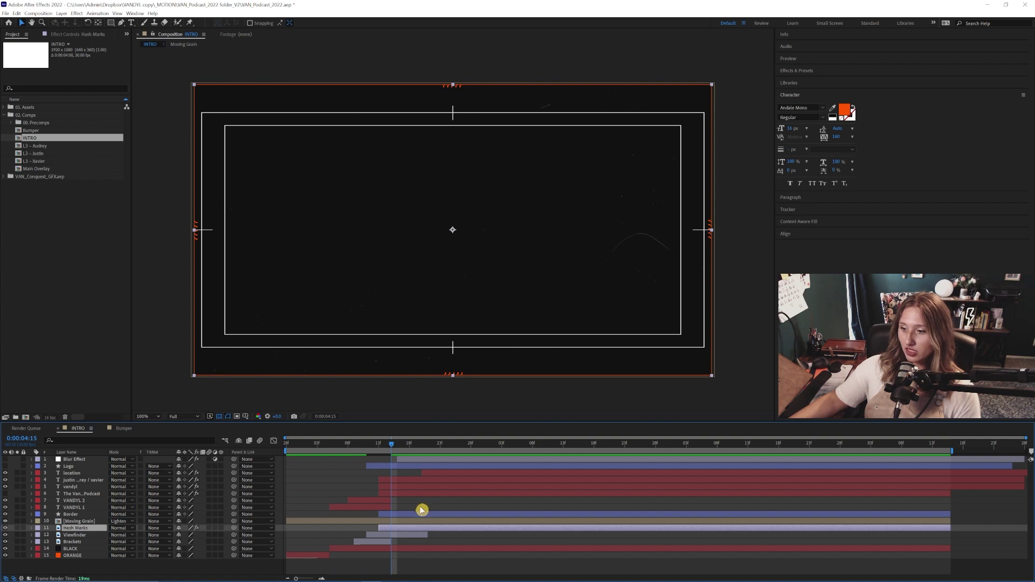
Solo the podcast title text layer at the large VANDYL outline frame
left_click_drag(391, 447, 389, 493)
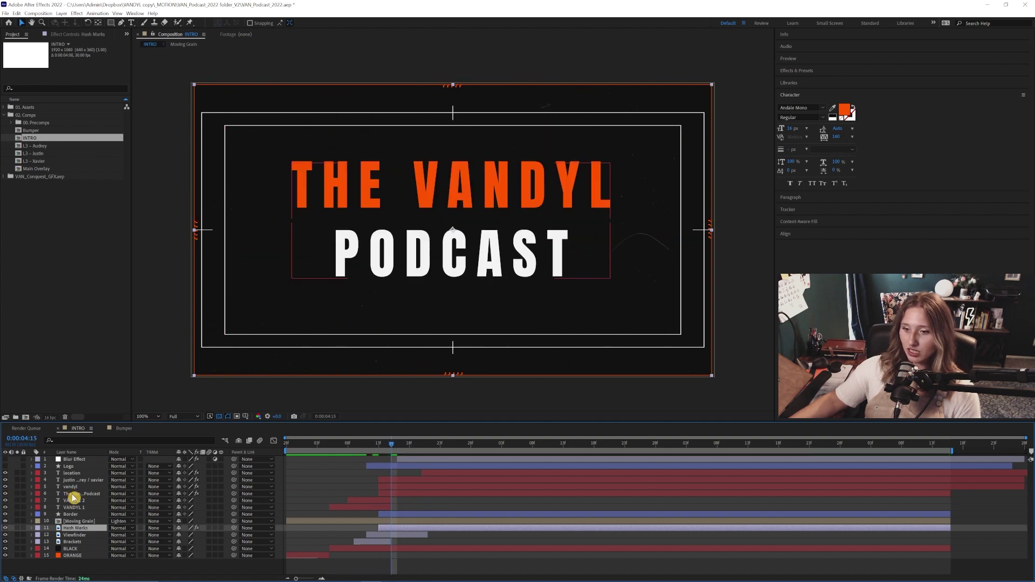
left_click(73, 493)
left_click_drag(397, 445, 381, 449)
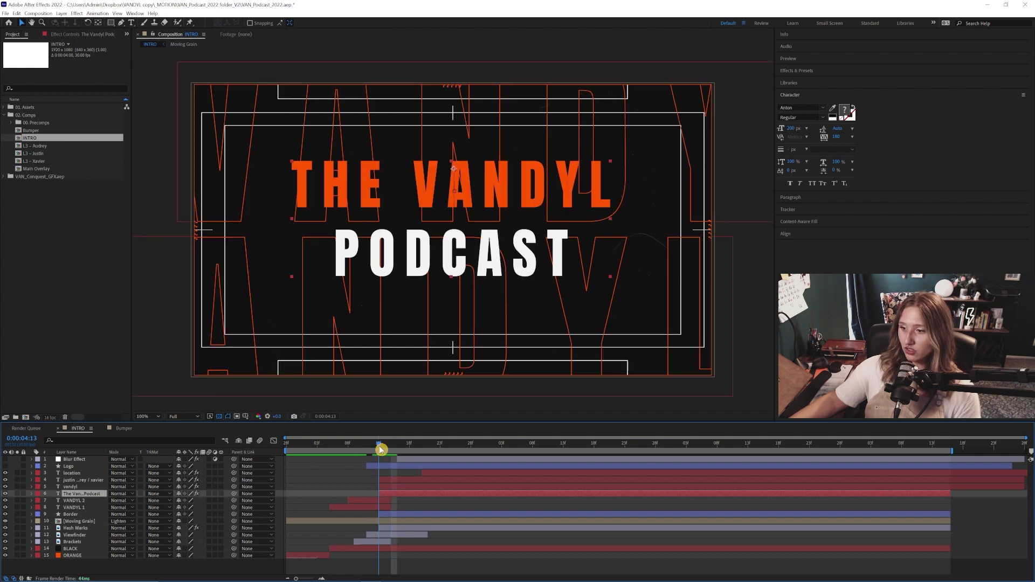
left_click(18, 494)
Set the INTRO composition's background colour to black and play through the title's downward move
key("ctrl+k")
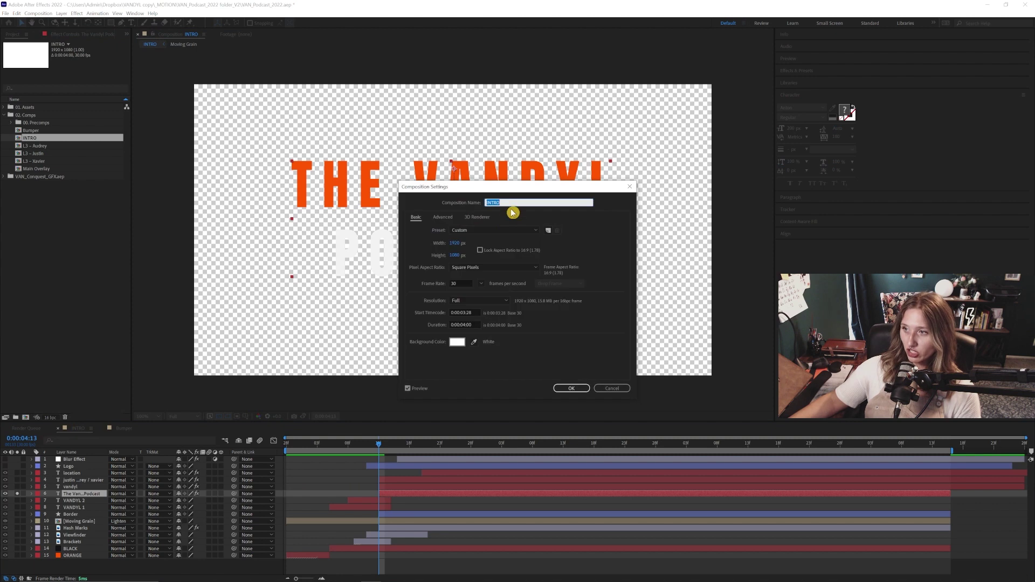
left_click(457, 342)
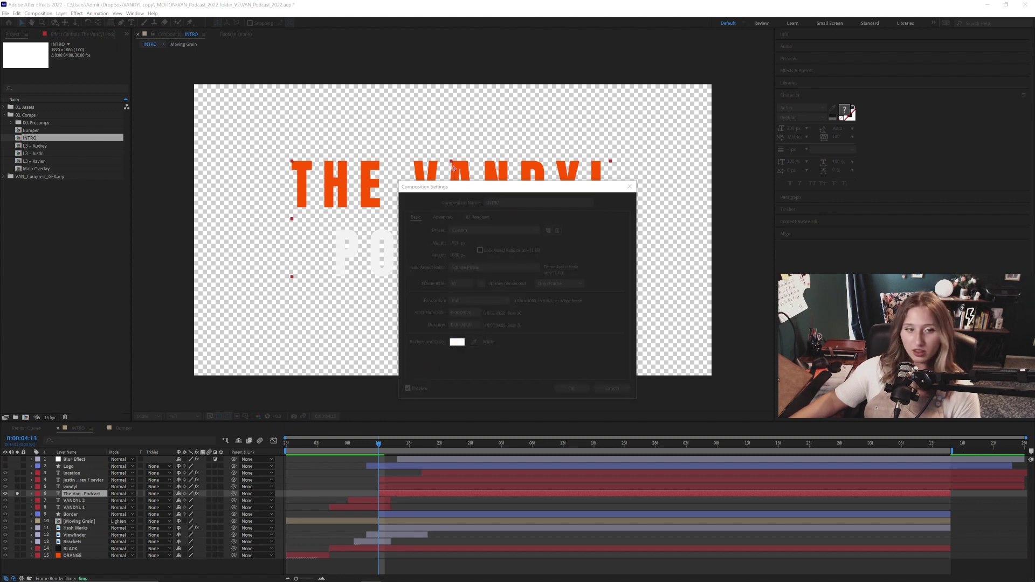
key("Return")
key("Return")
left_click(380, 446)
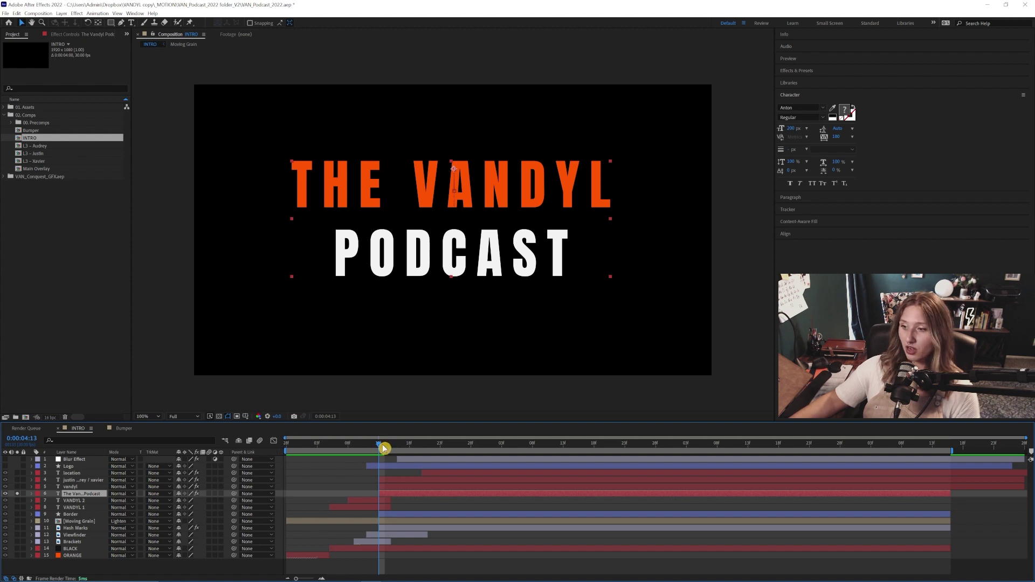
left_click_drag(381, 446, 403, 448)
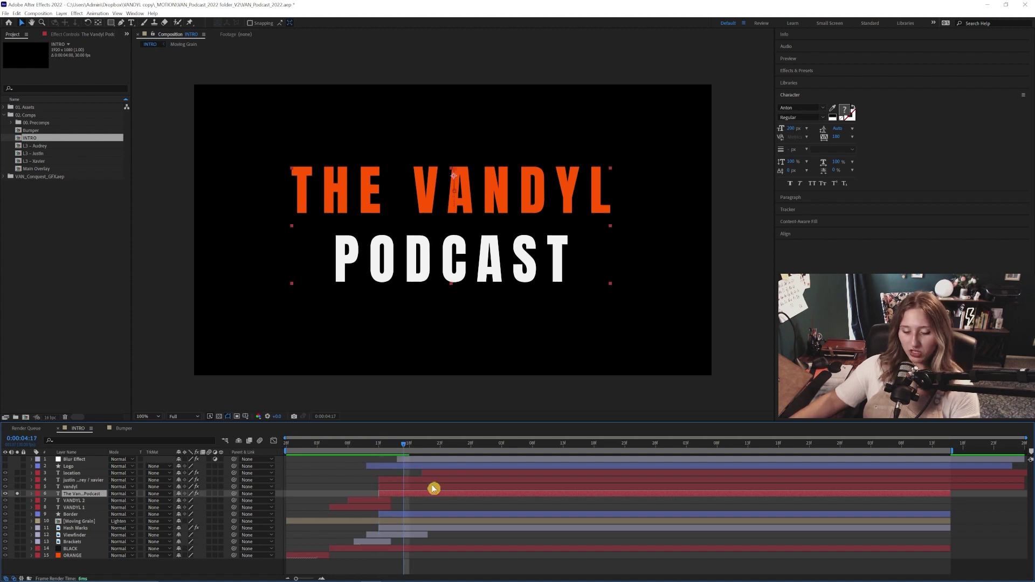
Reveal the title's Position keyframes, scrub through to 0:00:07:16, then return to 0:00:04:13
key("p")
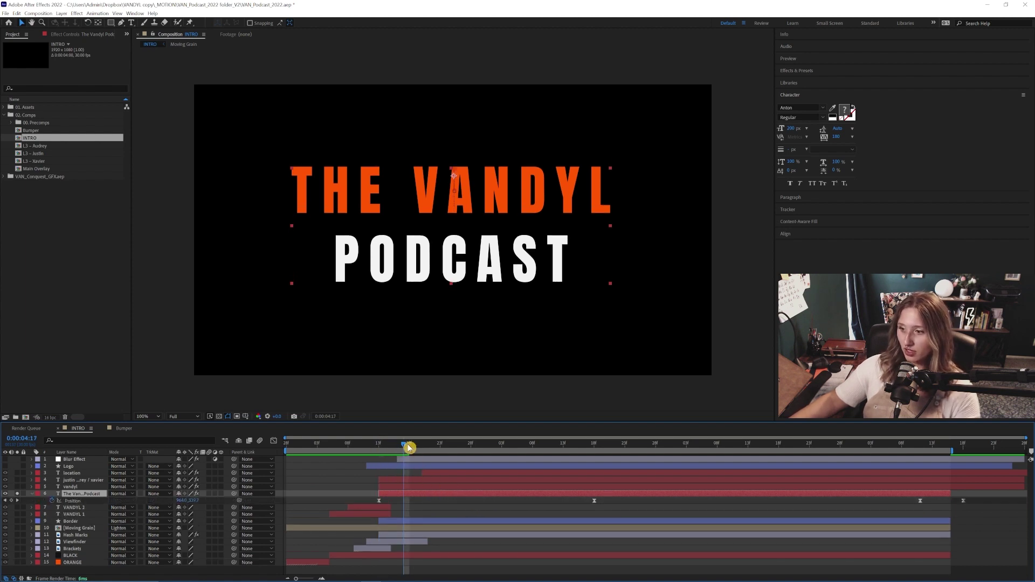
left_click(379, 448)
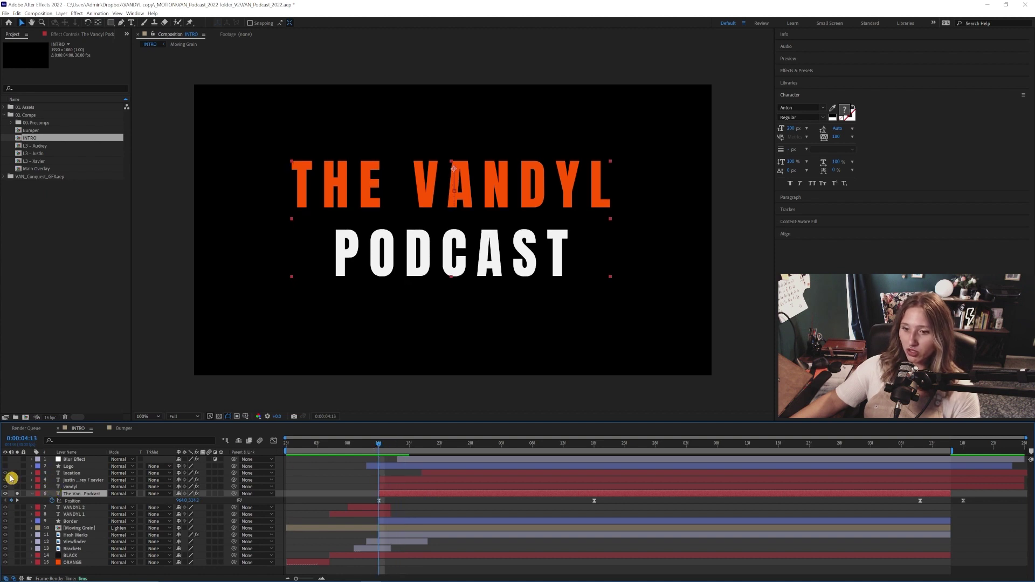
left_click_drag(379, 463, 927, 455)
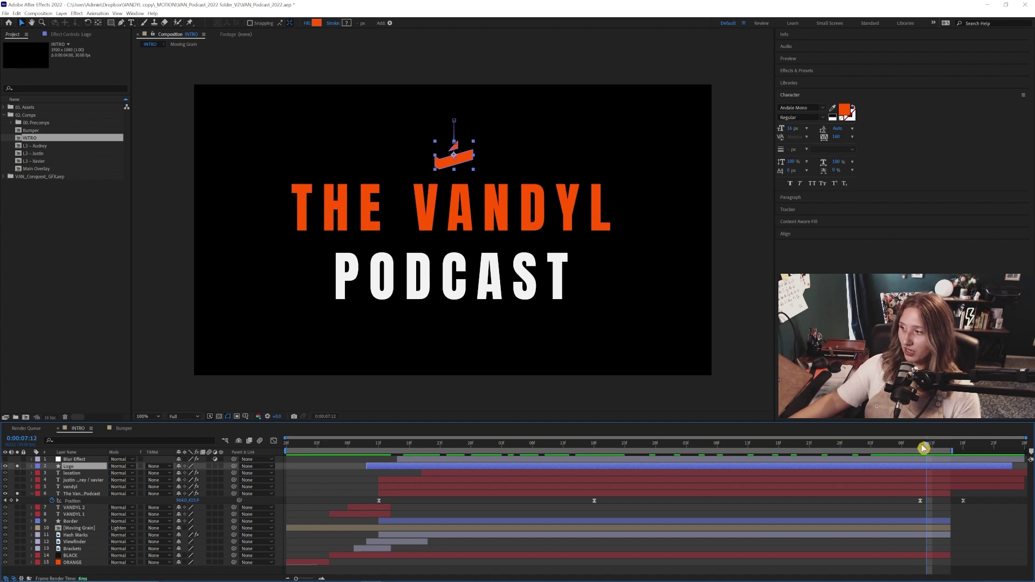
left_click_drag(924, 449, 956, 455)
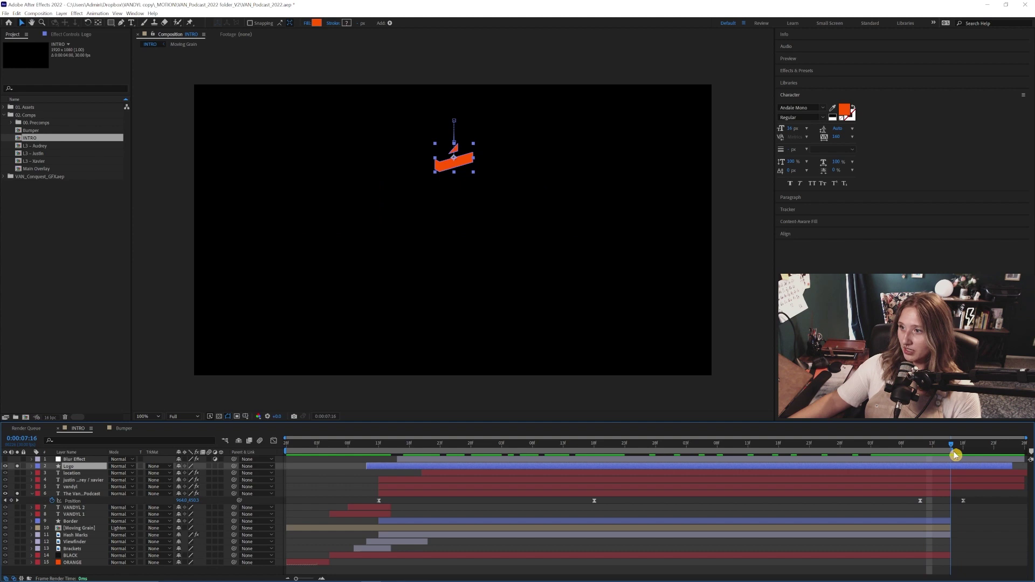
left_click(958, 467)
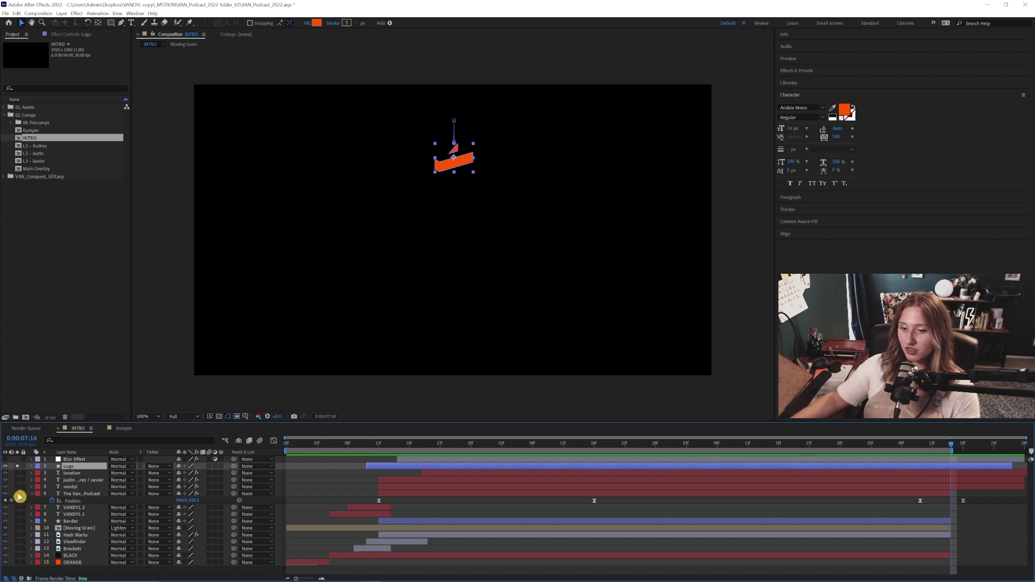
left_click(380, 445)
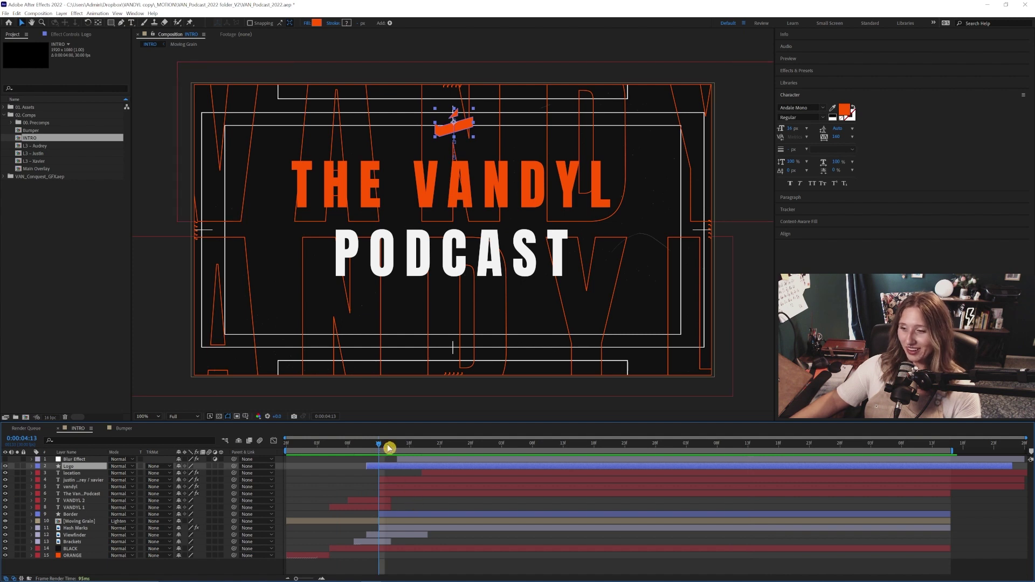
left_click_drag(379, 445, 409, 470)
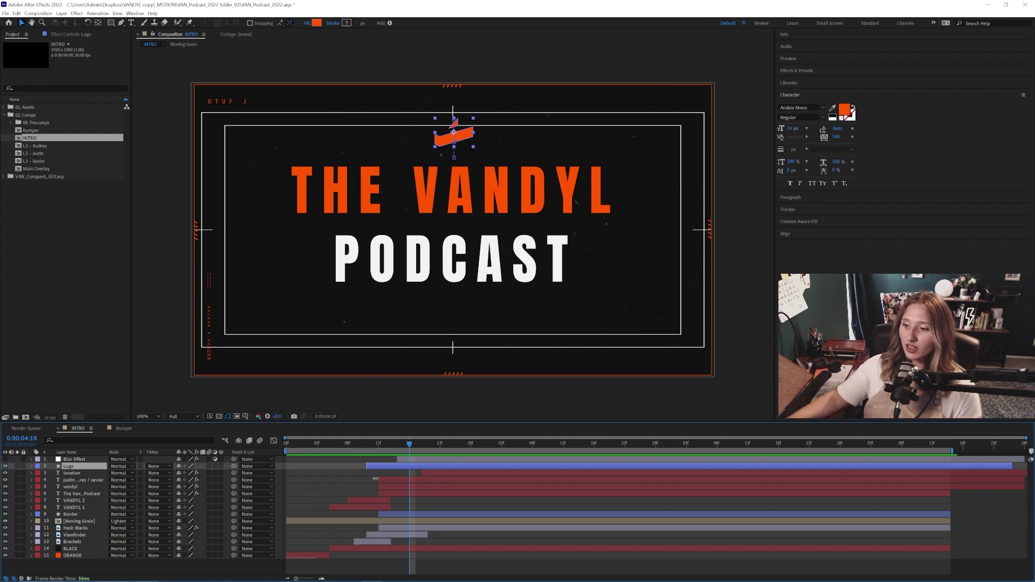
left_click_drag(410, 444, 424, 446)
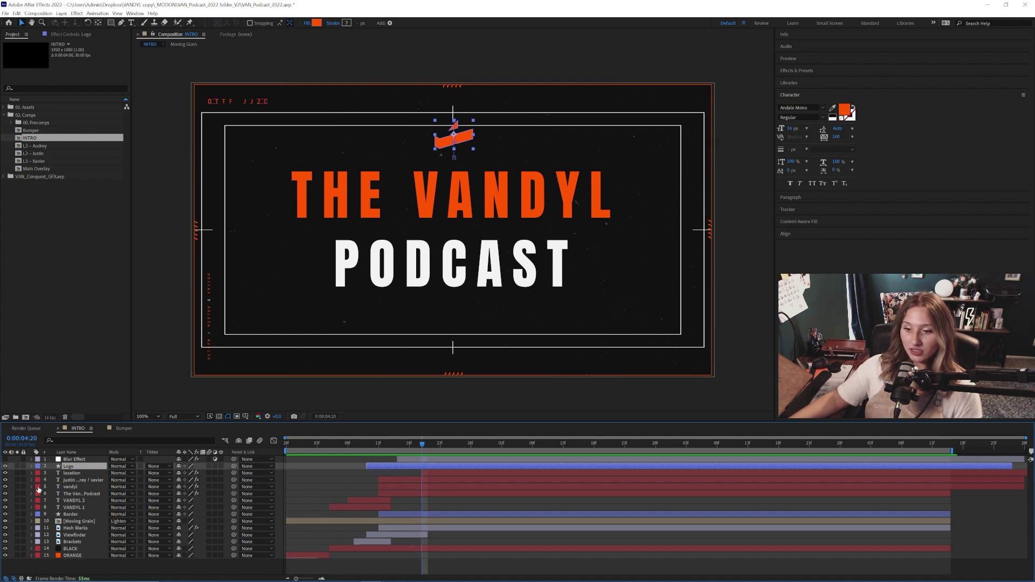
left_click(84, 480)
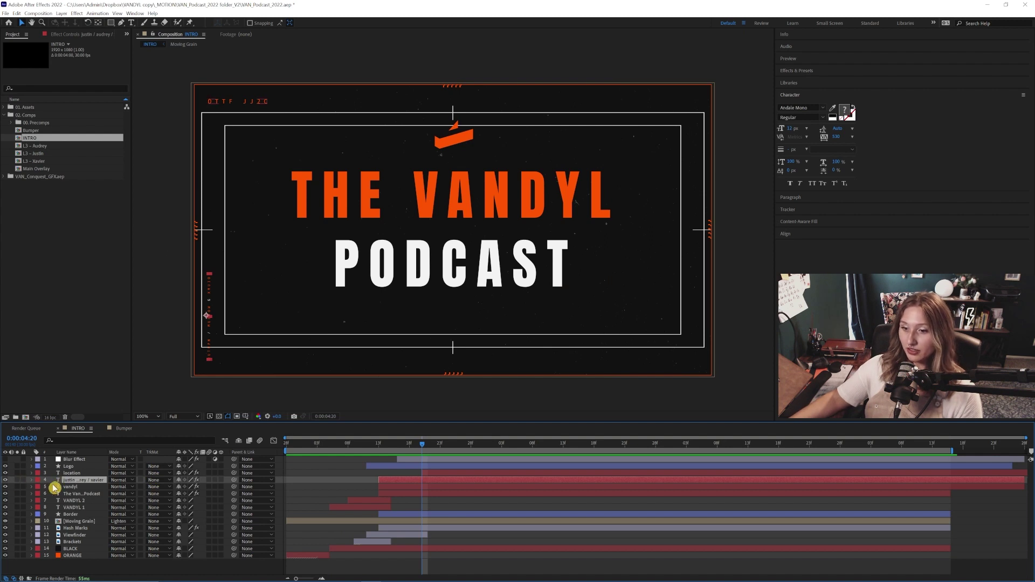
Solo the vandyl, location and credits text layers and preview the scrambling border text
left_click(81, 486)
left_click(18, 487)
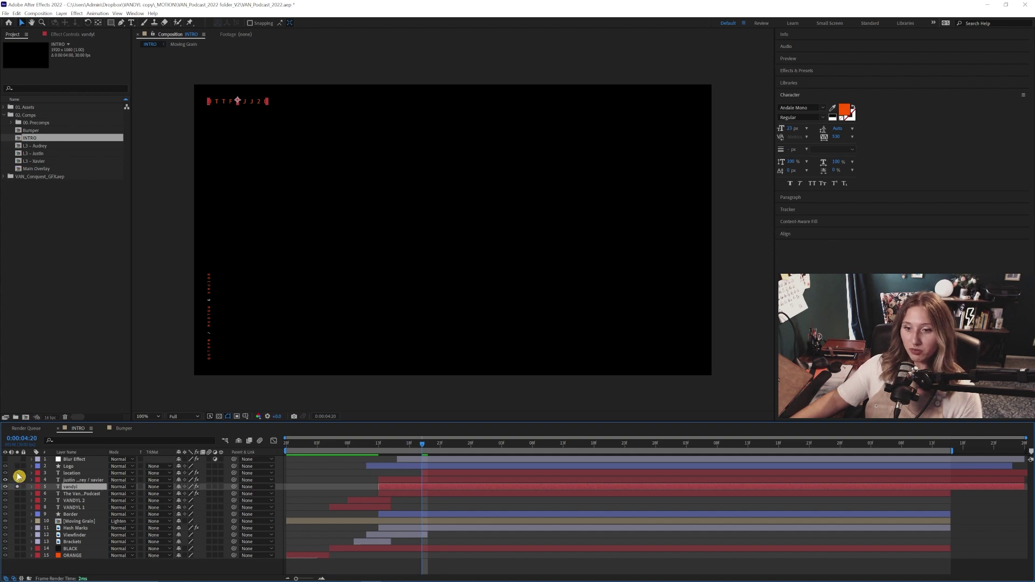
left_click_drag(18, 474, 18, 480)
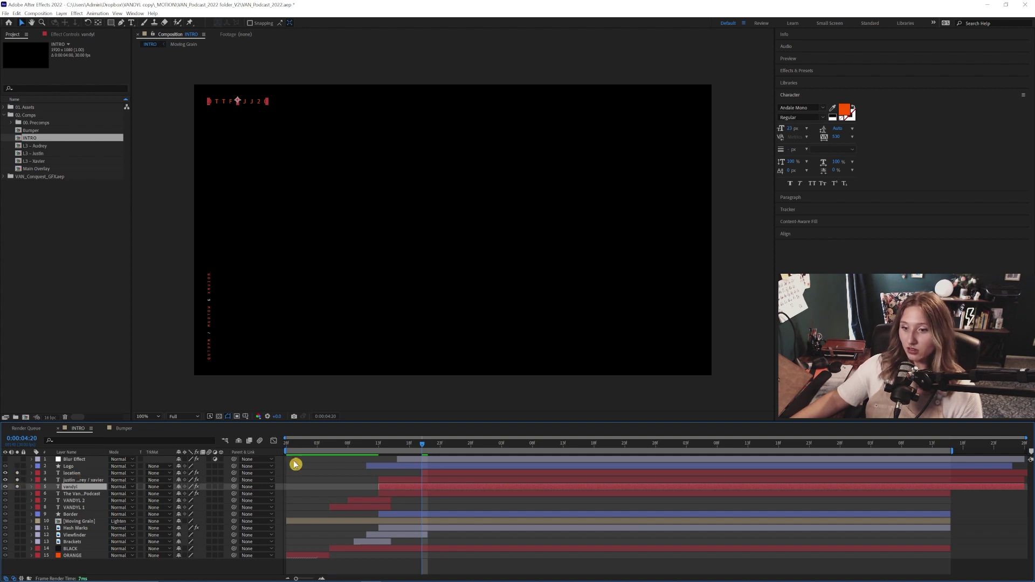
left_click_drag(414, 448, 490, 449)
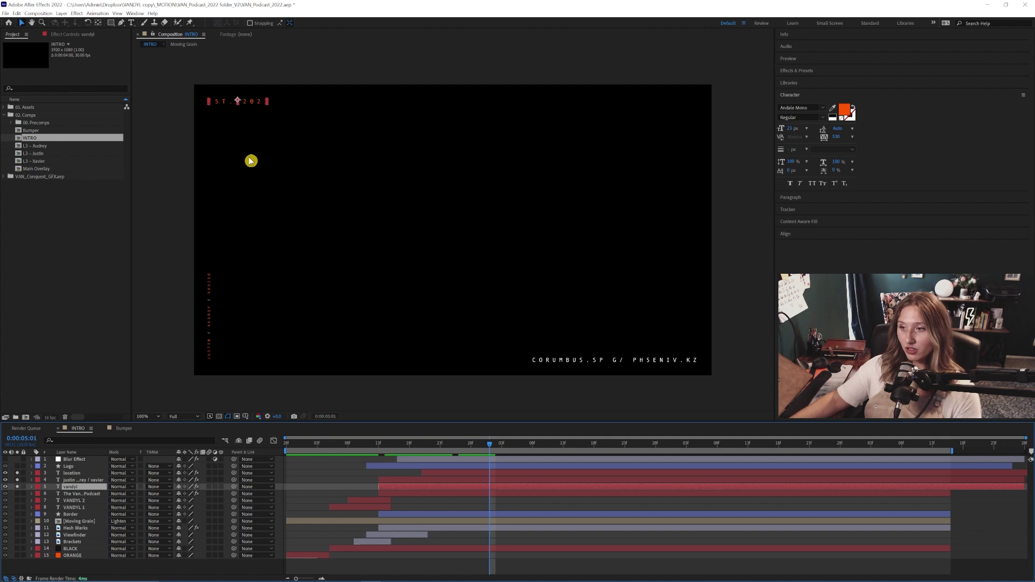
Reveal the three border layers' animated properties and collapse their range selectors
left_click(403, 481, "ctrl")
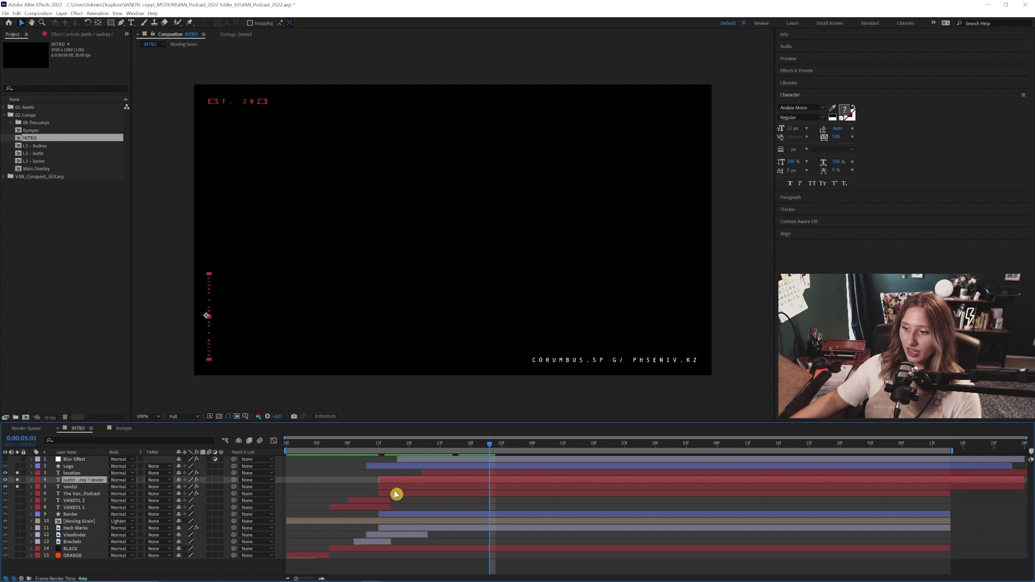
left_click(396, 494, "ctrl")
key("u")
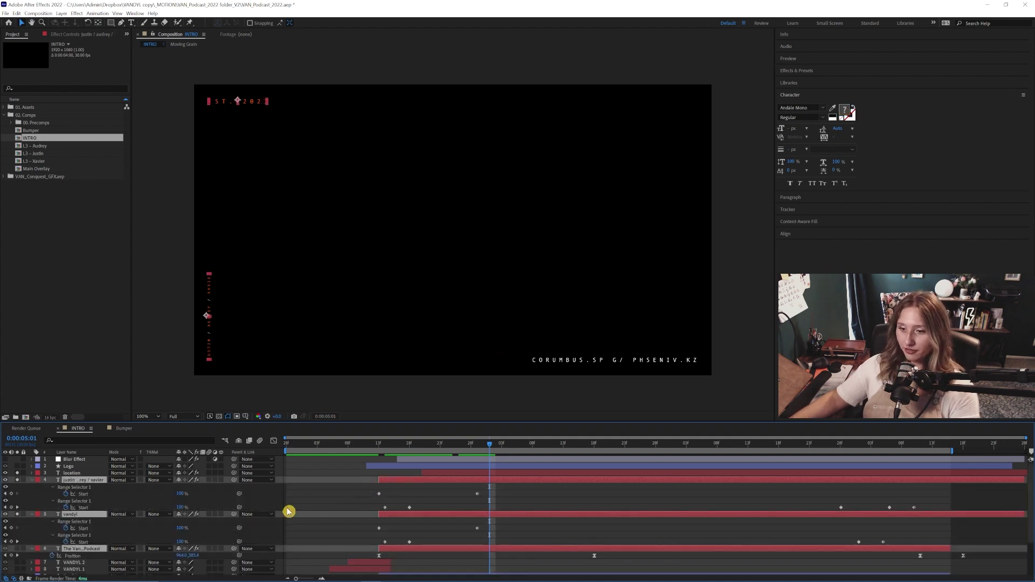
left_click(54, 501)
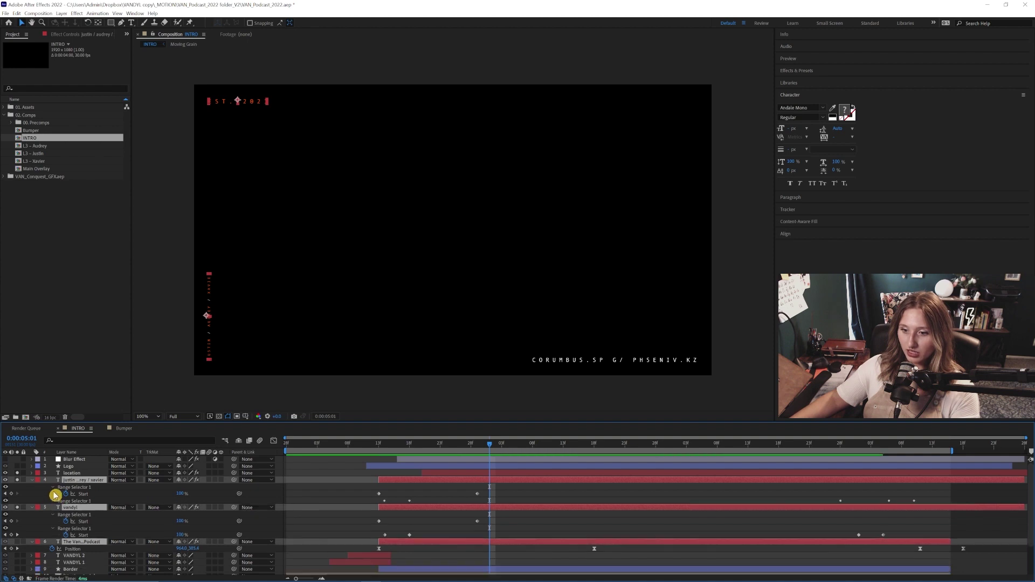
left_click(53, 487)
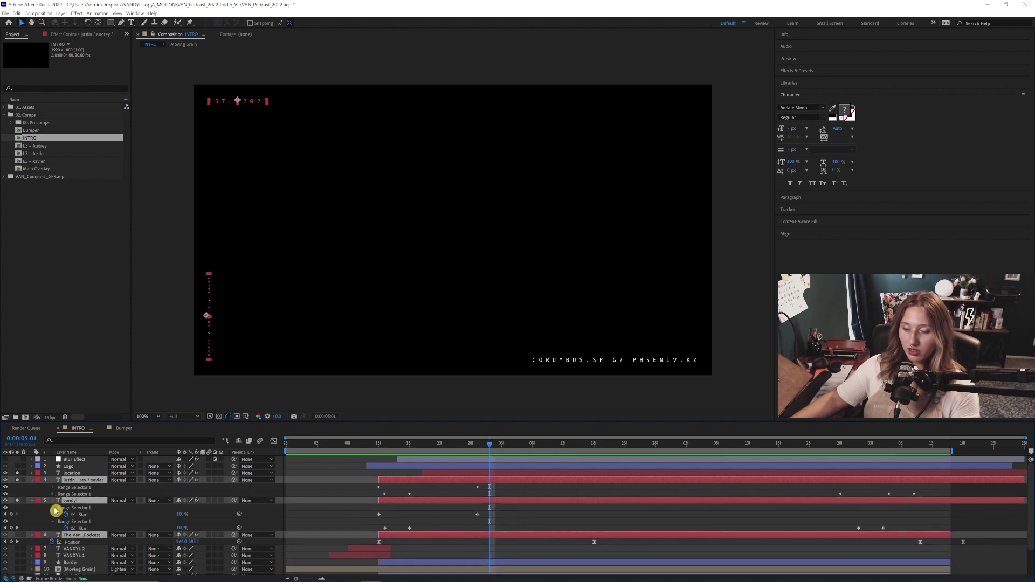
left_click(53, 508)
left_click(54, 515)
Zoom to 200% on the vandyl layer's first keyframe to show EST. 2021 scrambling
left_click(71, 508)
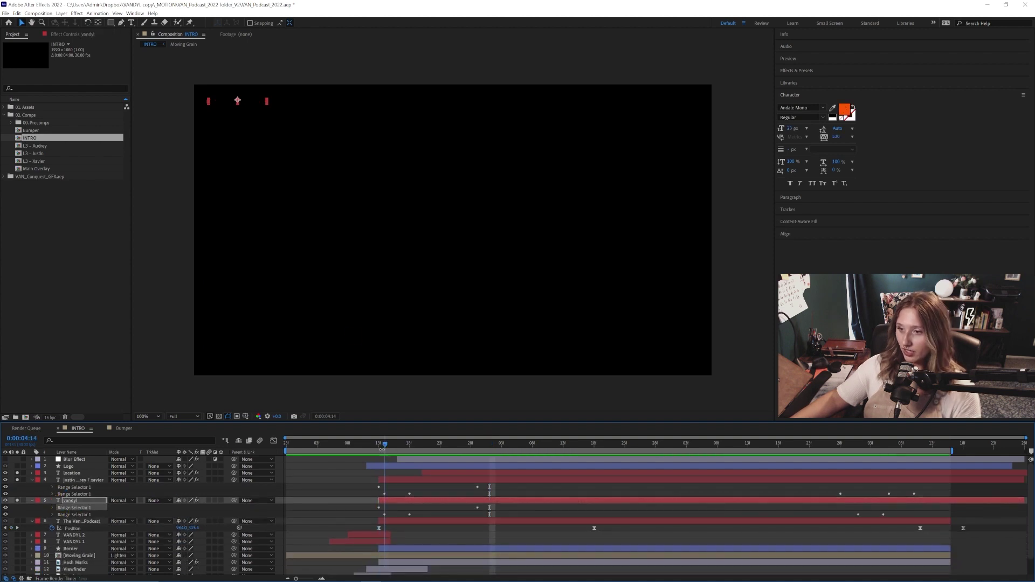
key("j")
key("period")
scroll(268, 164, "up", 3)
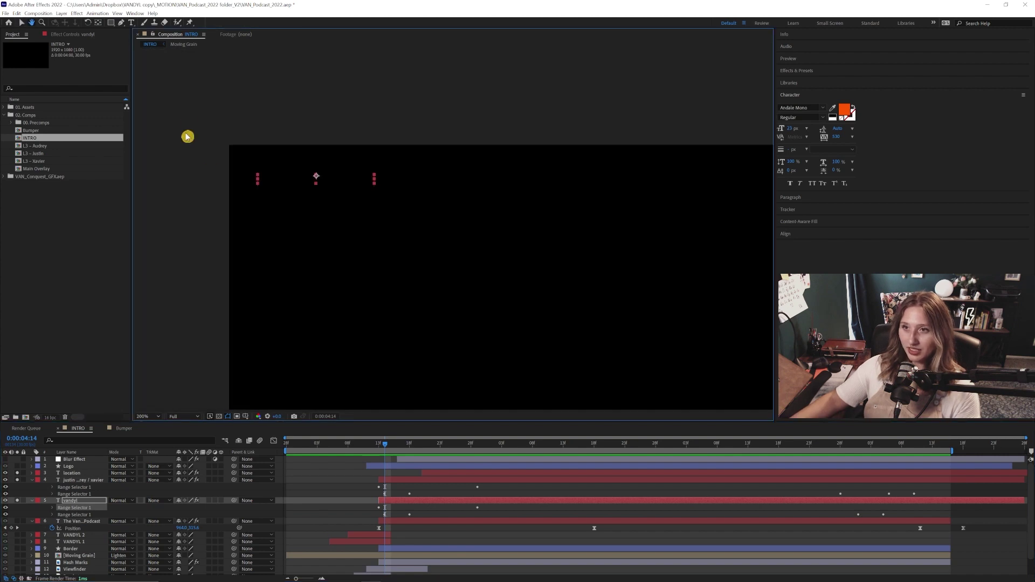
left_click_drag(382, 449, 379, 448)
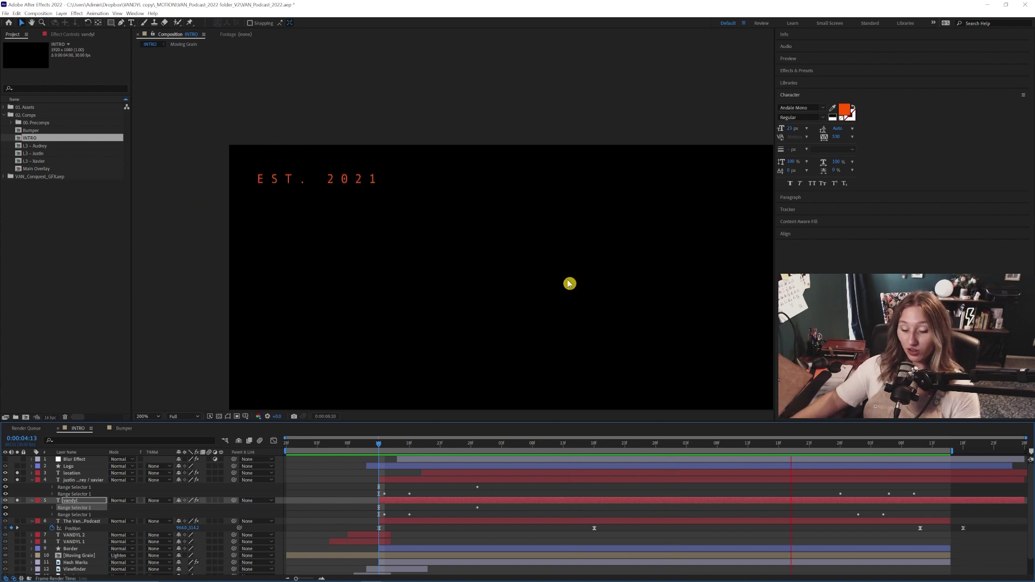
left_click(33, 481)
Rename the vandyl text layer to EST at the frame reading EST . 2021
left_click(31, 487)
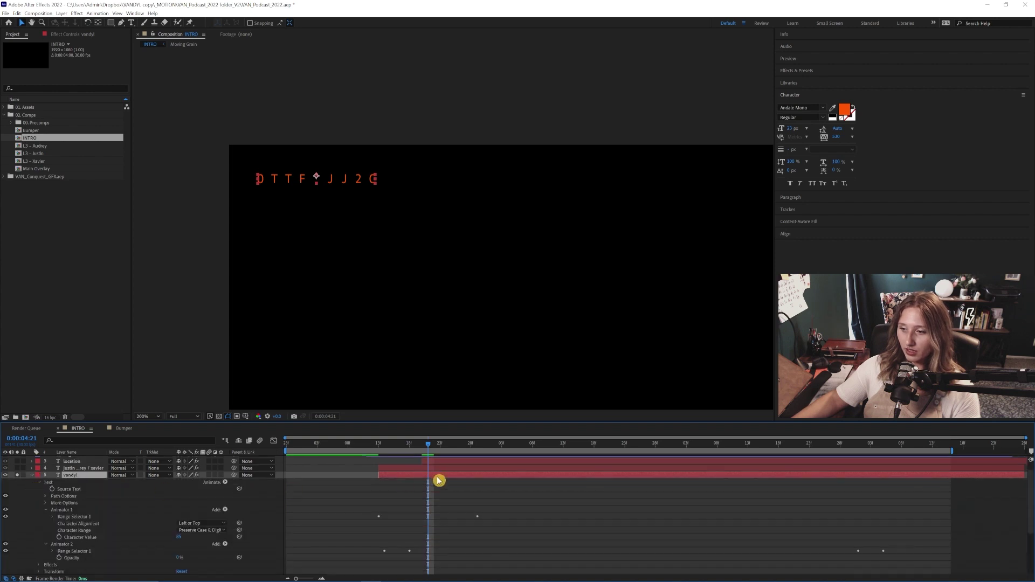
double_click(400, 479)
left_click_drag(400, 448, 651, 444)
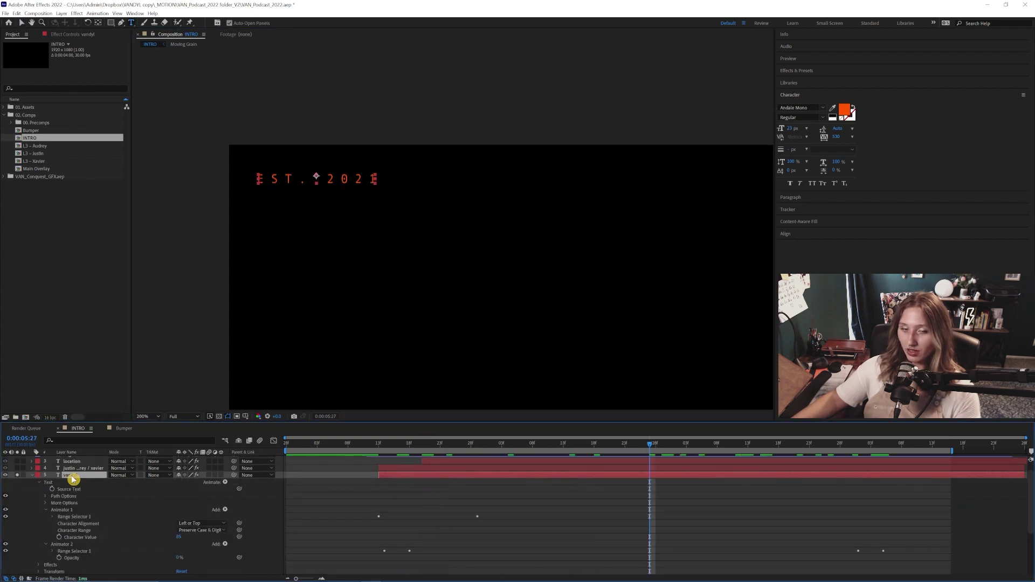
key("Return")
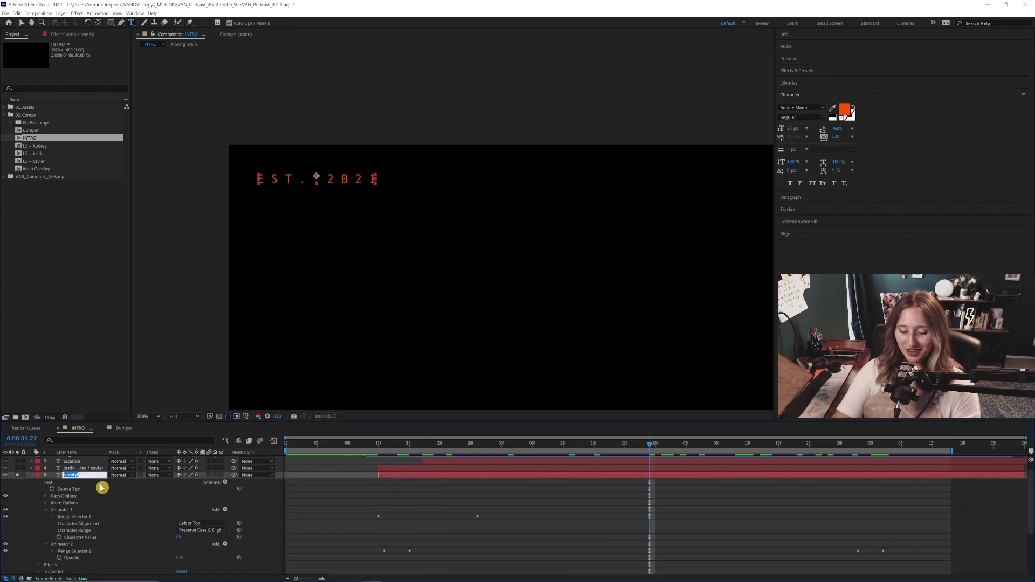
type("ES")
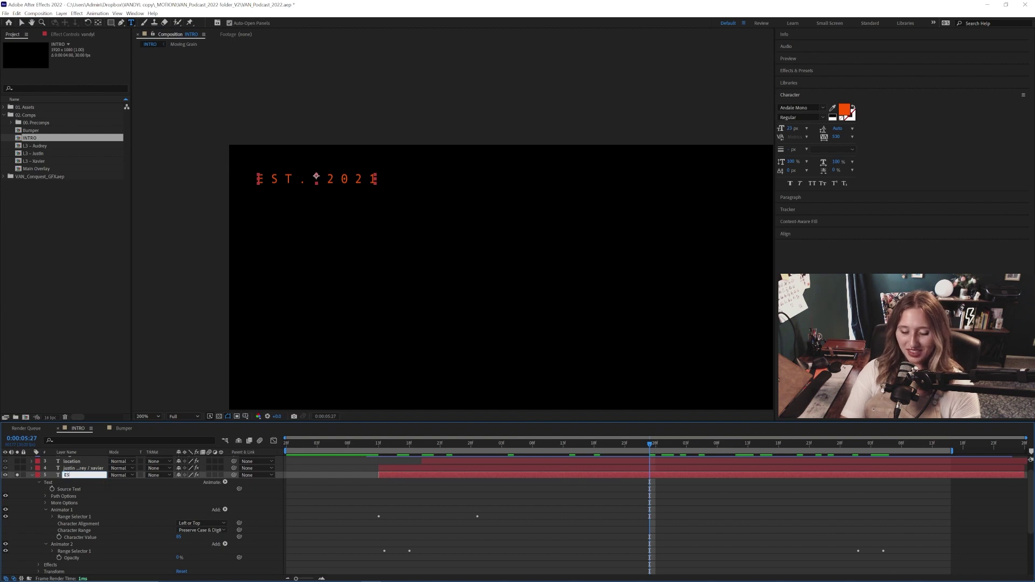
type("T")
key("Return")
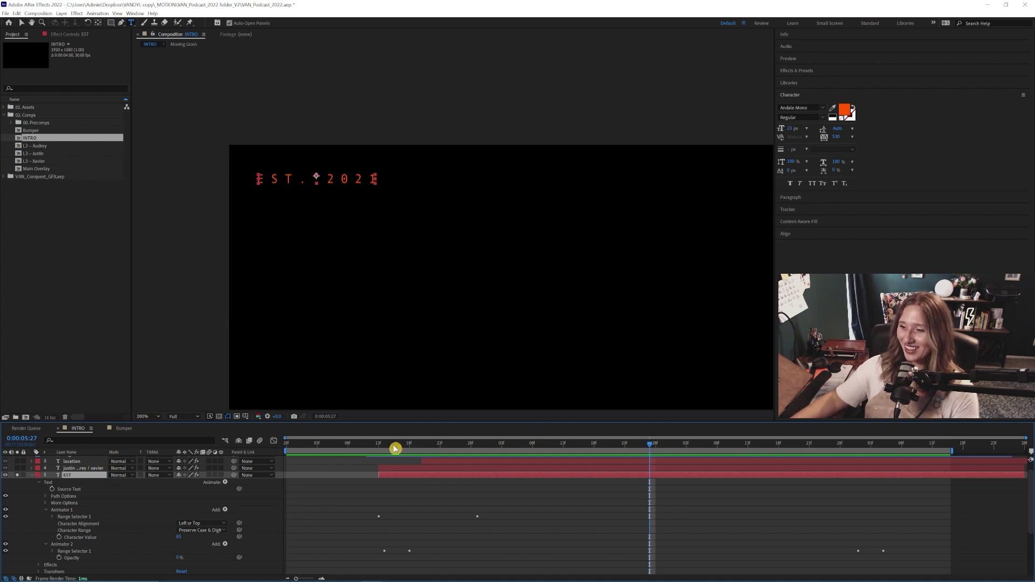
Collapse Animators 1 and 2 and expose the EST layer's Range Selector Start keyframes
left_click(395, 446)
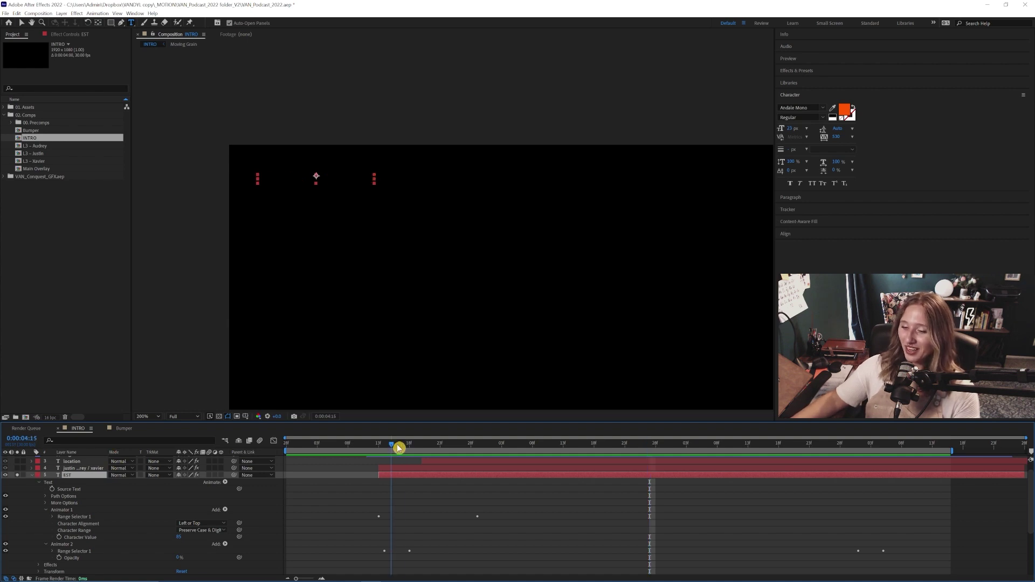
left_click_drag(397, 447, 403, 446)
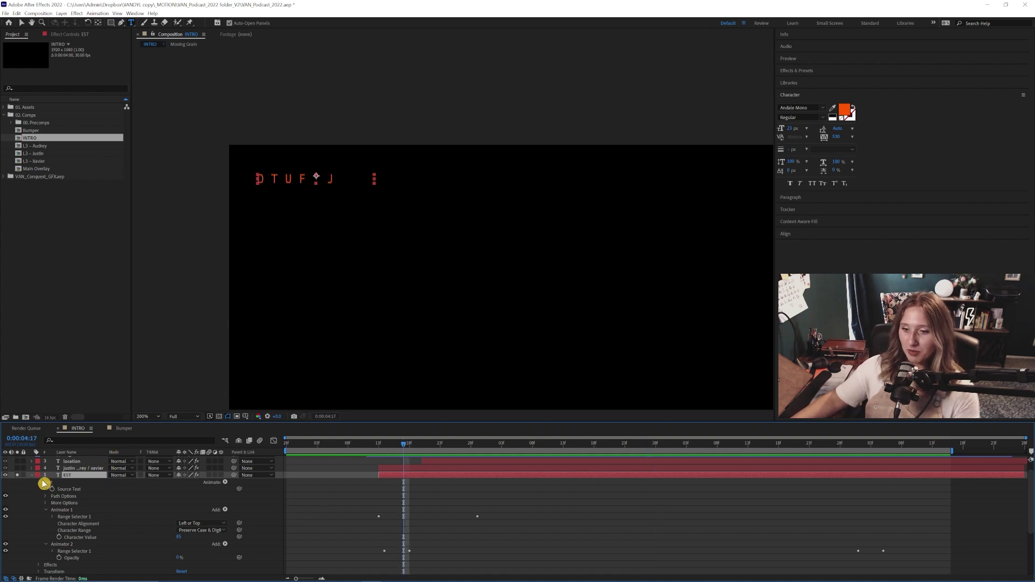
left_click(46, 509)
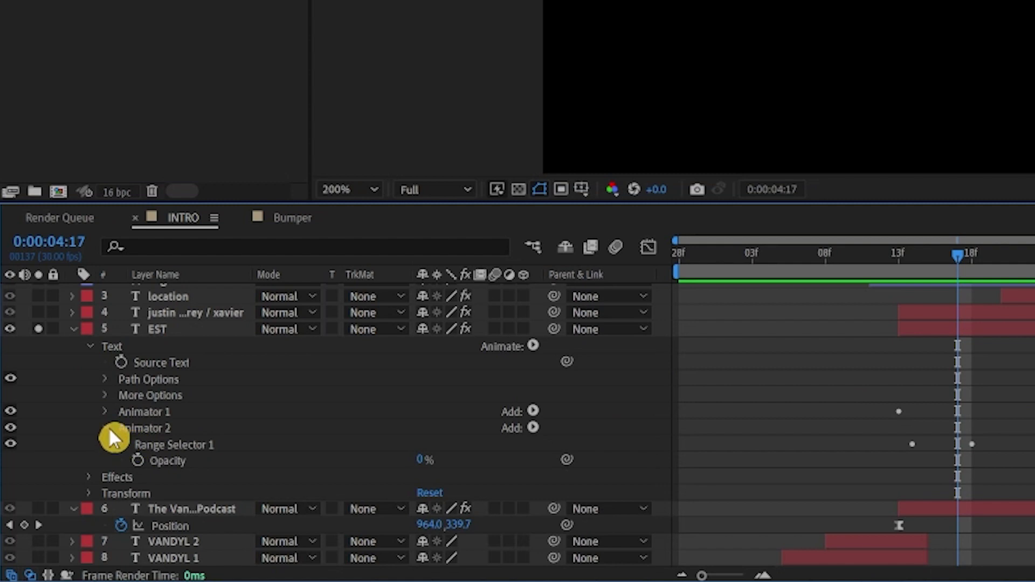
left_click(106, 428)
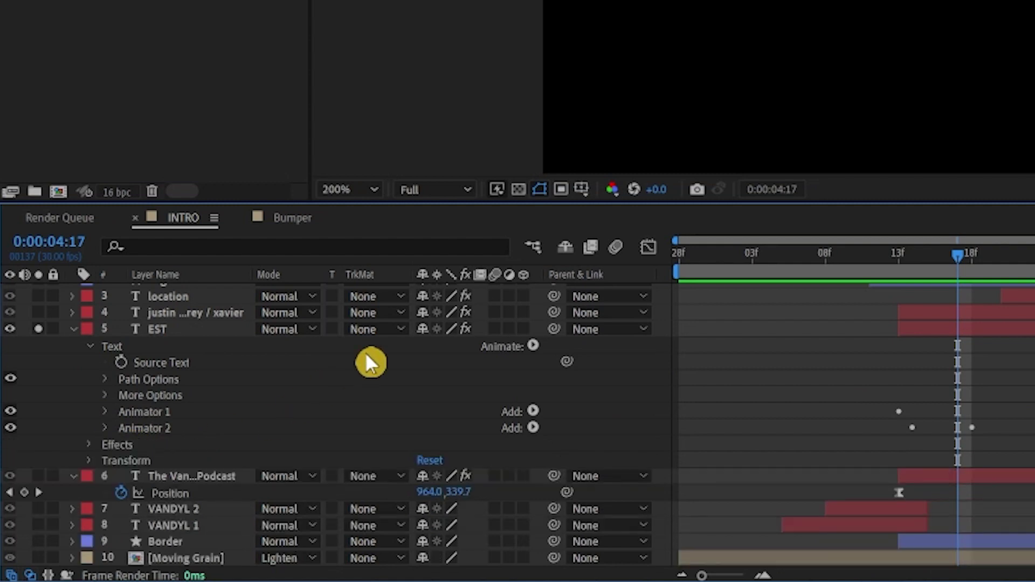
left_click(533, 345)
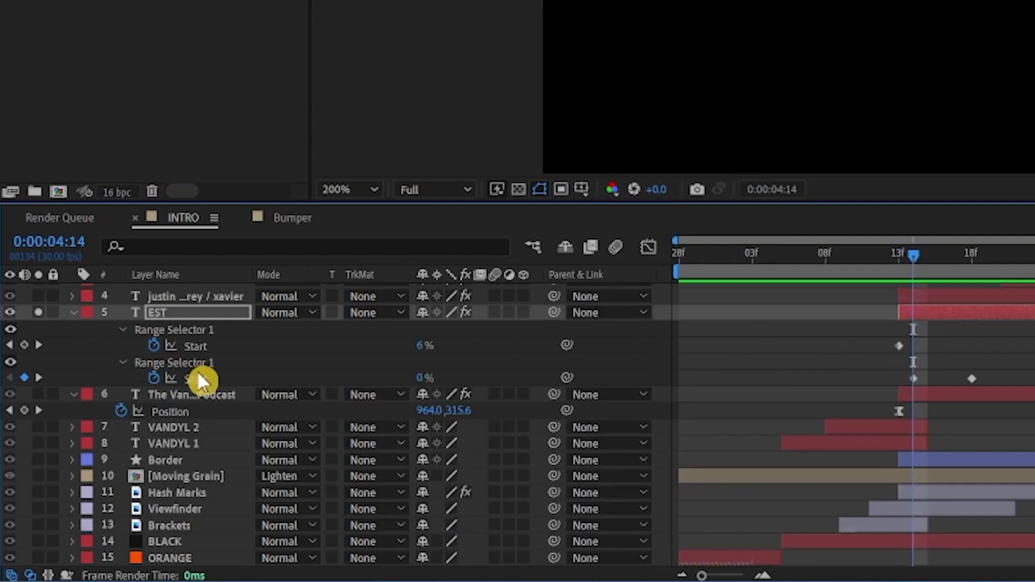
Scrub from 0:00:04:20 through the scramble, watching Start change until EST . 2021 fully resolves
left_click_drag(917, 248, 906, 301)
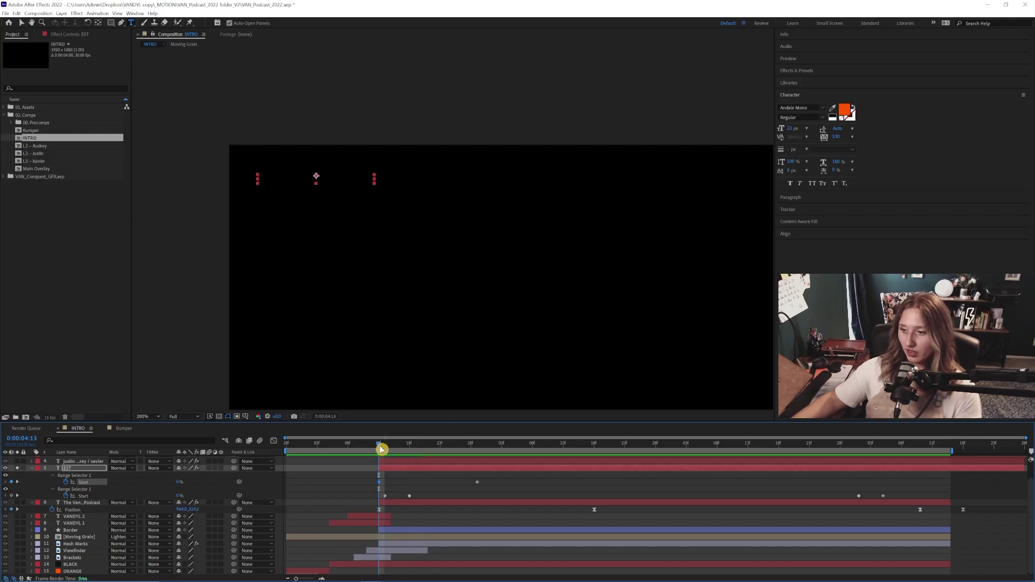
left_click_drag(381, 448, 476, 451)
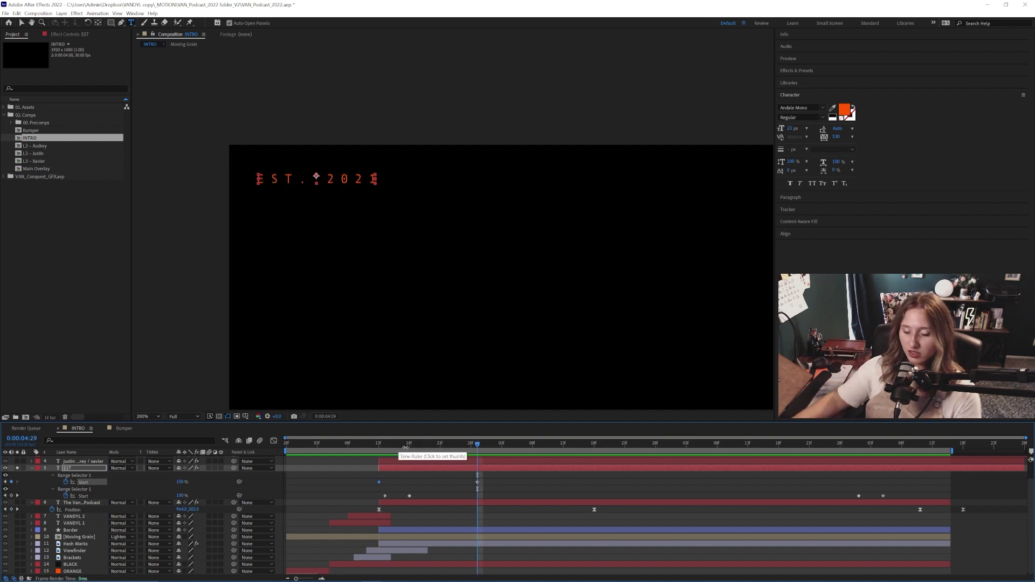
left_click(422, 448)
left_click_drag(411, 450, 481, 454)
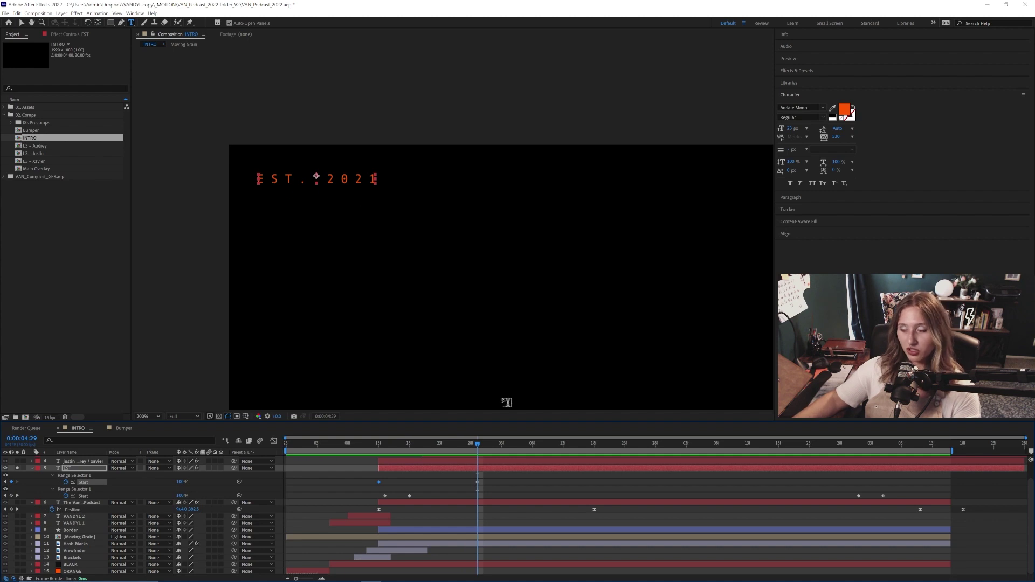
mouse_move(414, 449)
left_mouse_down()
mouse_move(386, 460)
mouse_move(410, 462)
left_mouse_up()
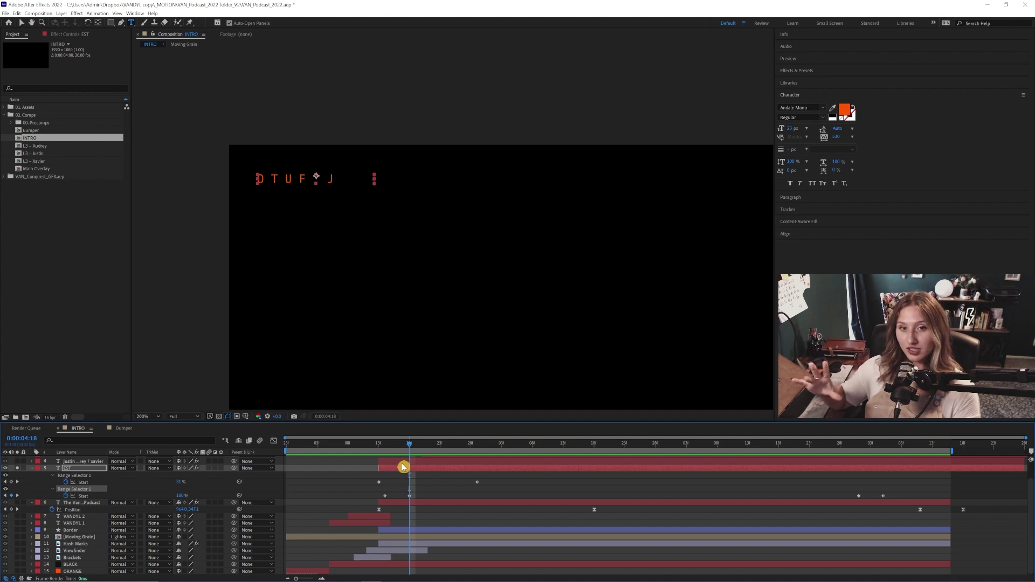
left_click_drag(395, 449, 408, 494)
left_click(21, 23)
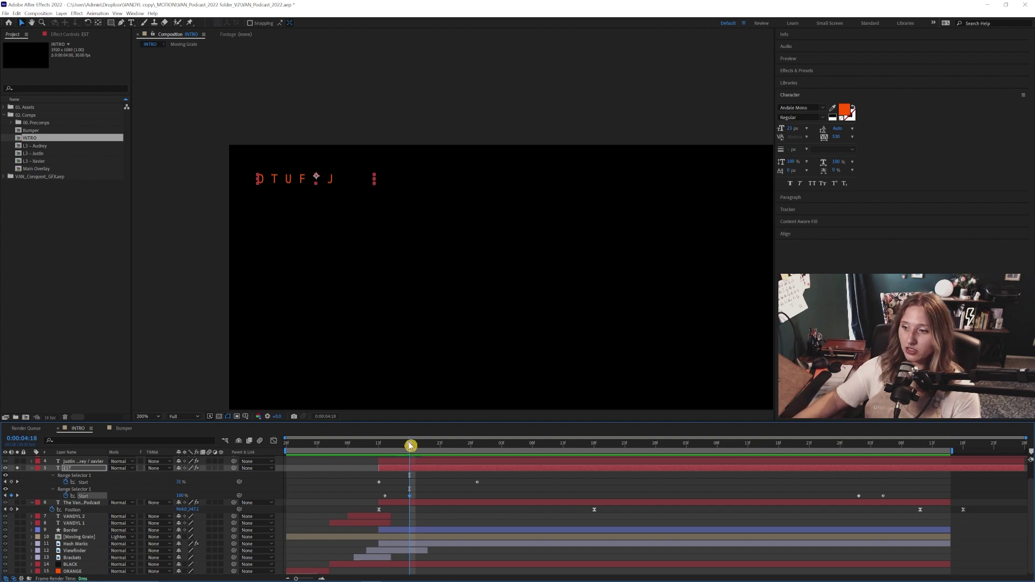
left_click_drag(410, 447, 381, 450)
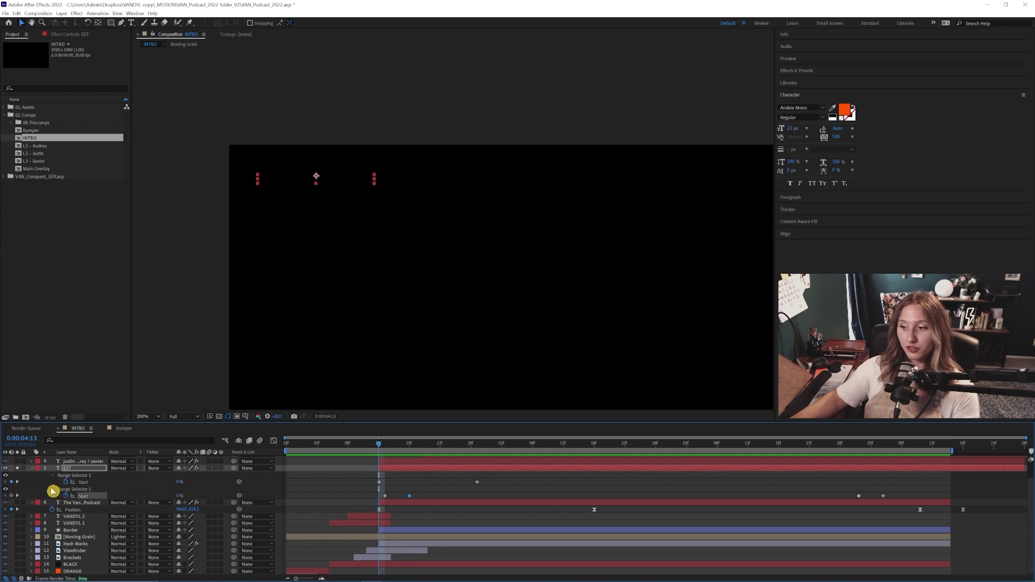
left_click_drag(381, 446, 858, 450)
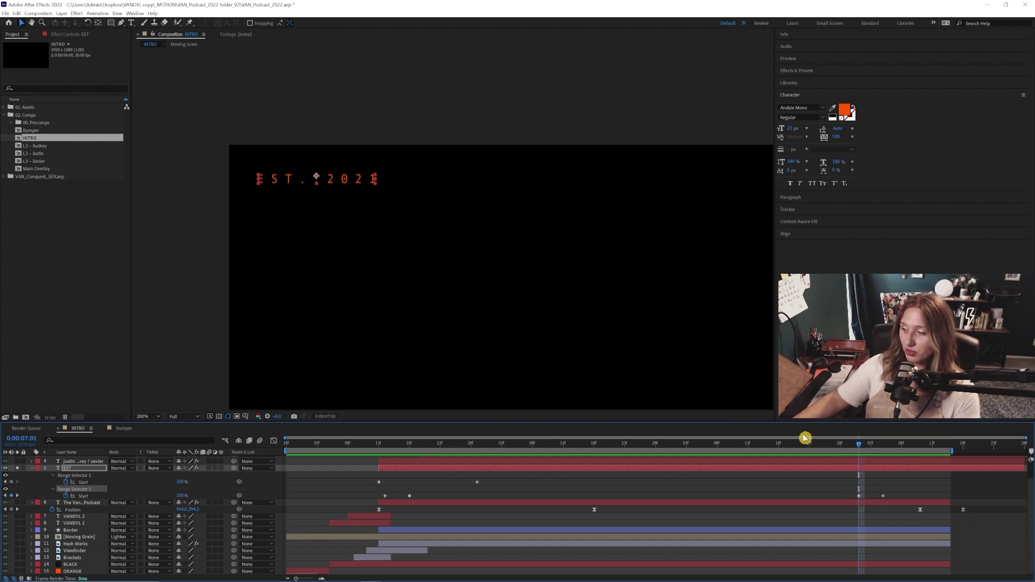
Scrub back to the frame showing EST.2021, then unsolo to show all INTRO layers
mouse_move(871, 443)
left_mouse_down()
mouse_move(878, 472)
mouse_move(888, 454)
left_mouse_up()
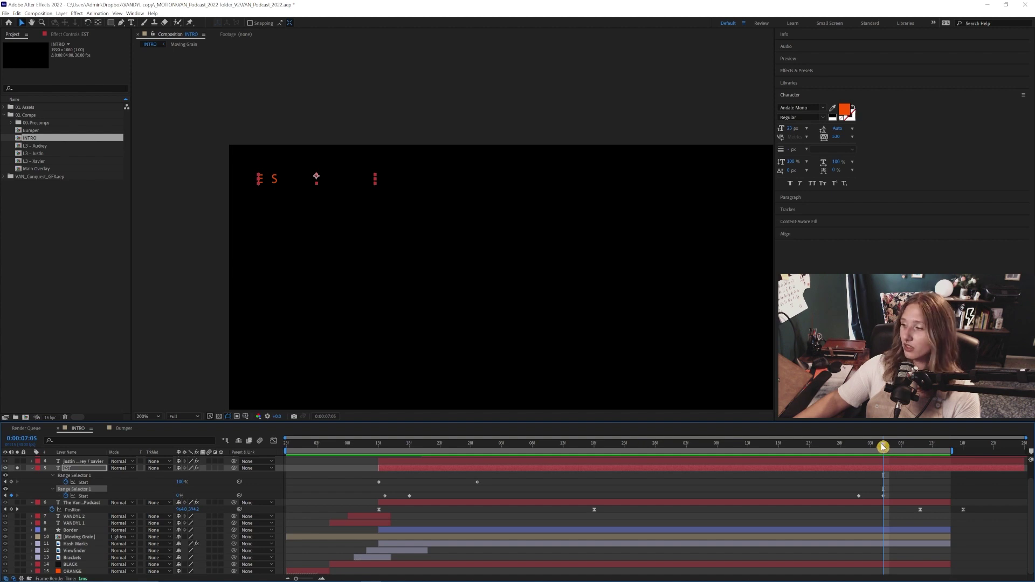
left_click_drag(882, 447, 816, 452)
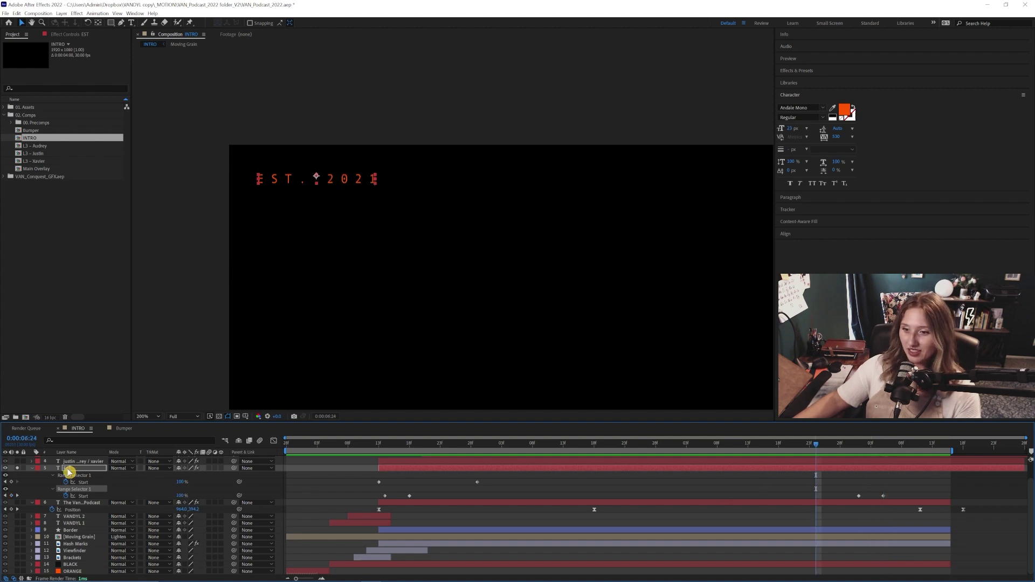
left_click(18, 468)
Restore the full composition, fit it in view, and go to the outlined VANDYL frame
left_click(31, 468)
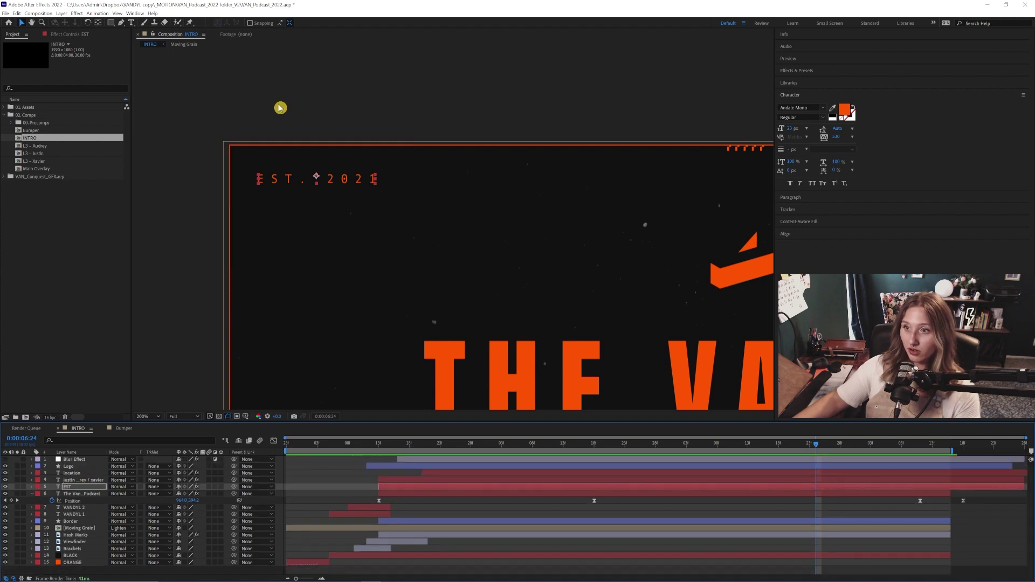
scroll(377, 178, "down", 3)
key("comma")
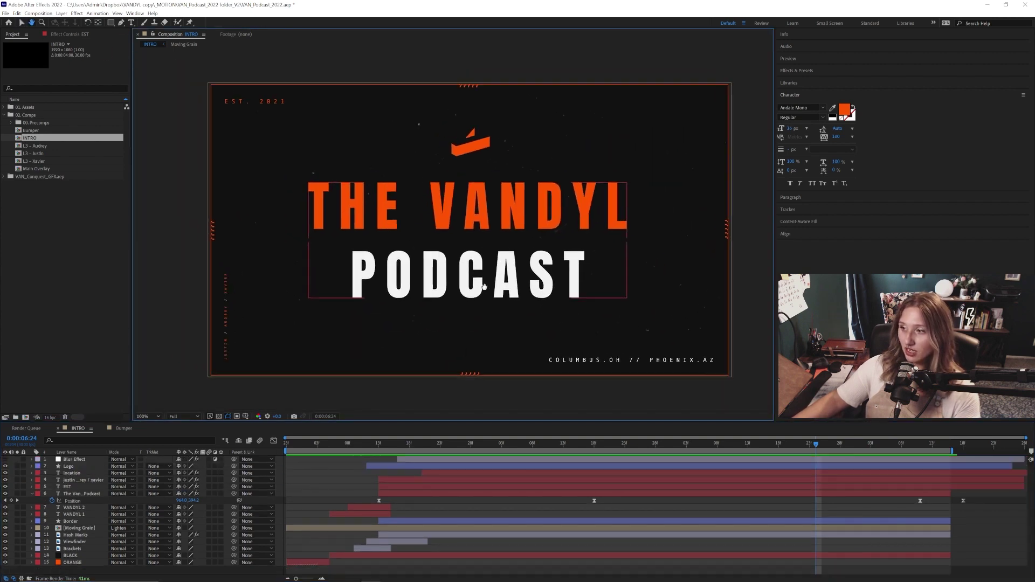
left_click(536, 478)
Solo the location, names and EST border layers and show their keyframes with U
left_click(54, 494)
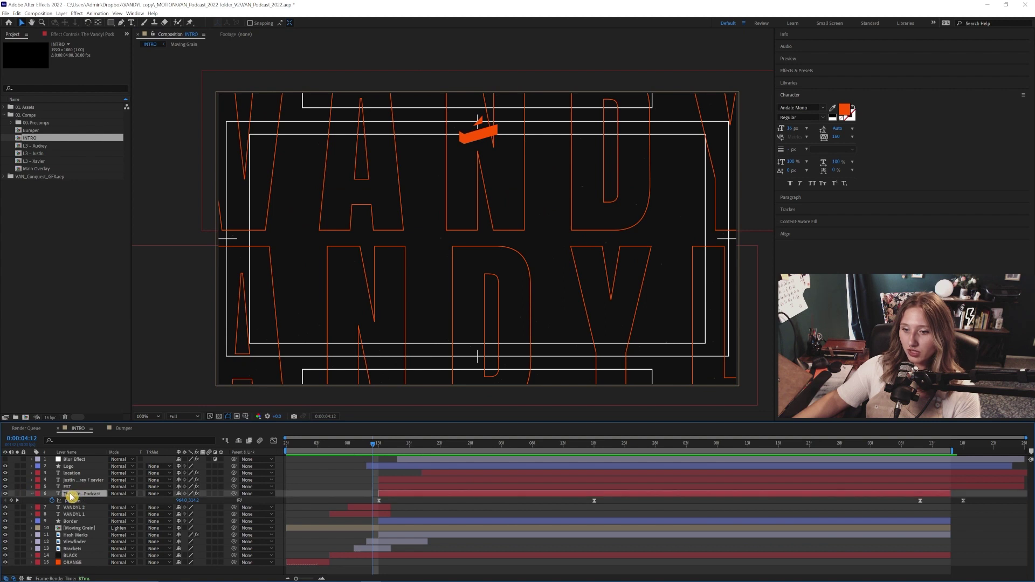
left_click(86, 480)
left_click(76, 487, "shift")
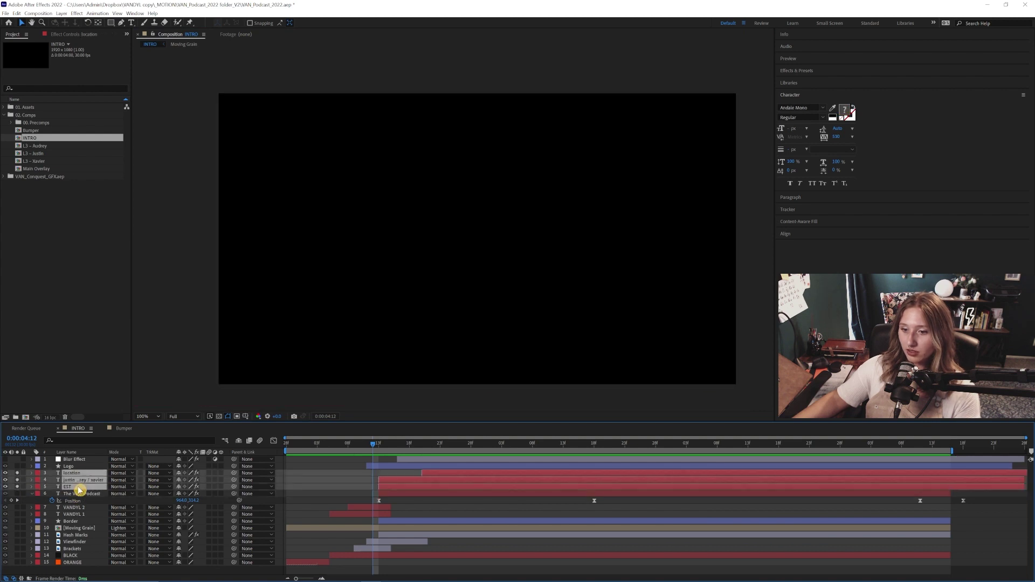
key("u")
left_click_drag(374, 448, 391, 448)
scroll(442, 509, "up", 2)
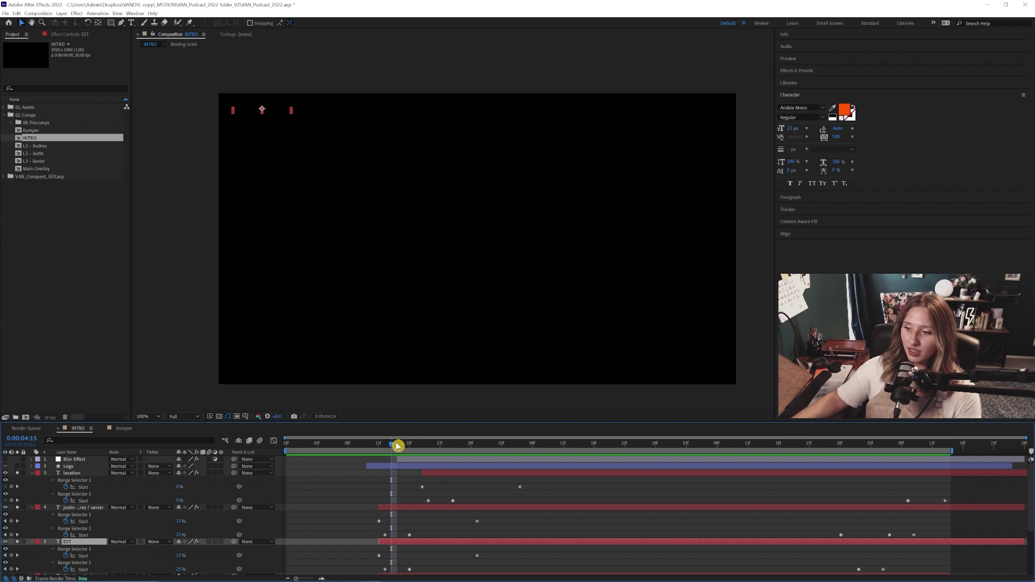
left_click_drag(397, 445, 426, 448)
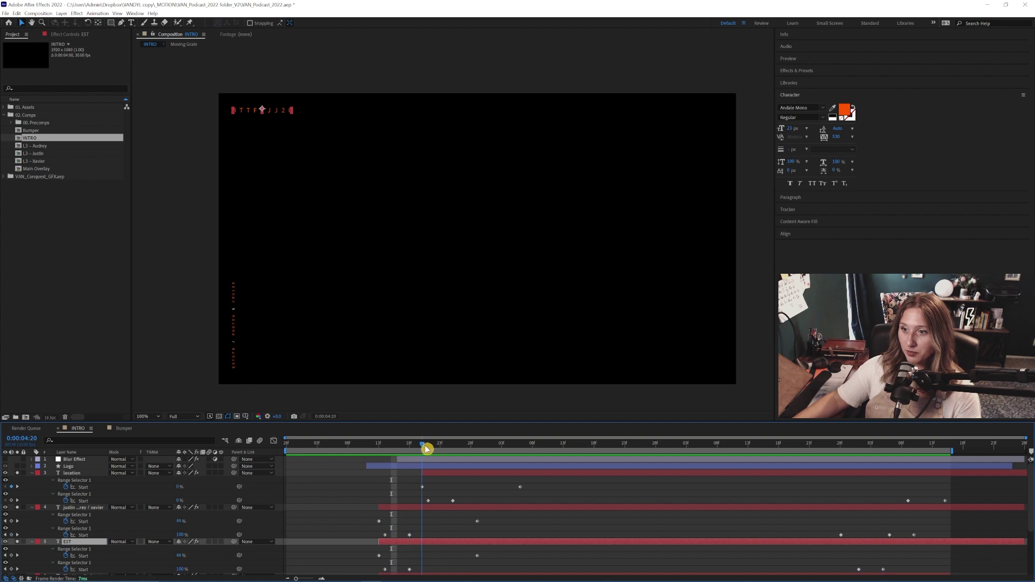
Zoom in to watch the vertical names scramble, then pan to the location text's start
key("ctrl+Up")
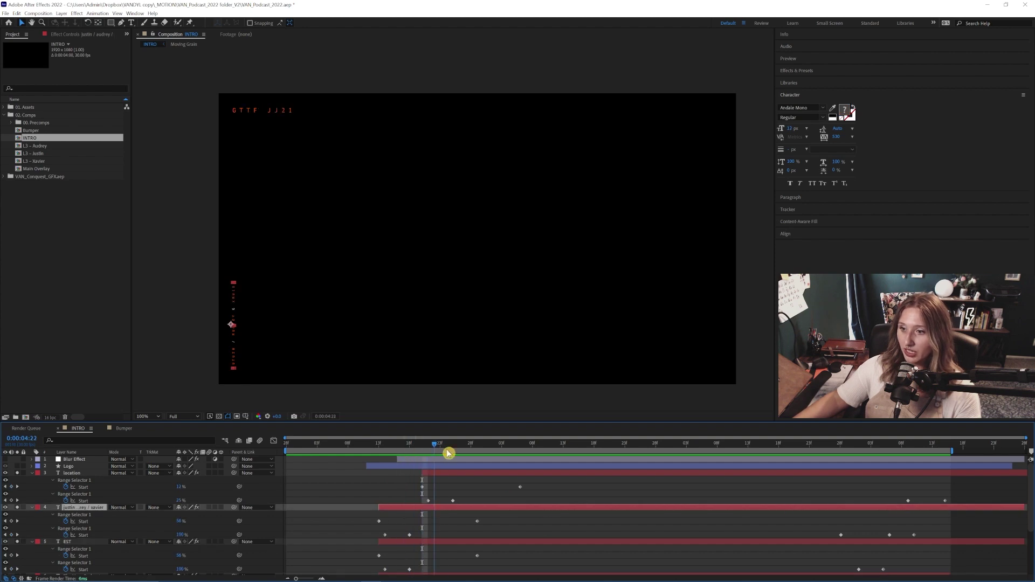
key("period")
key("period")
left_click_drag(448, 453, 550, 445)
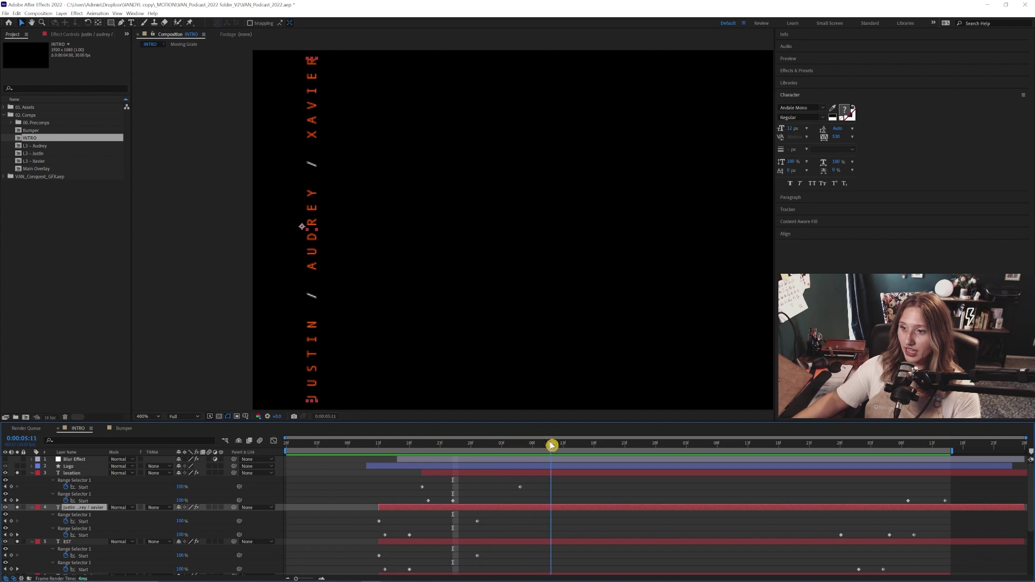
left_click(280, 234)
key("comma")
key("h")
left_click_drag(721, 231, 500, 235)
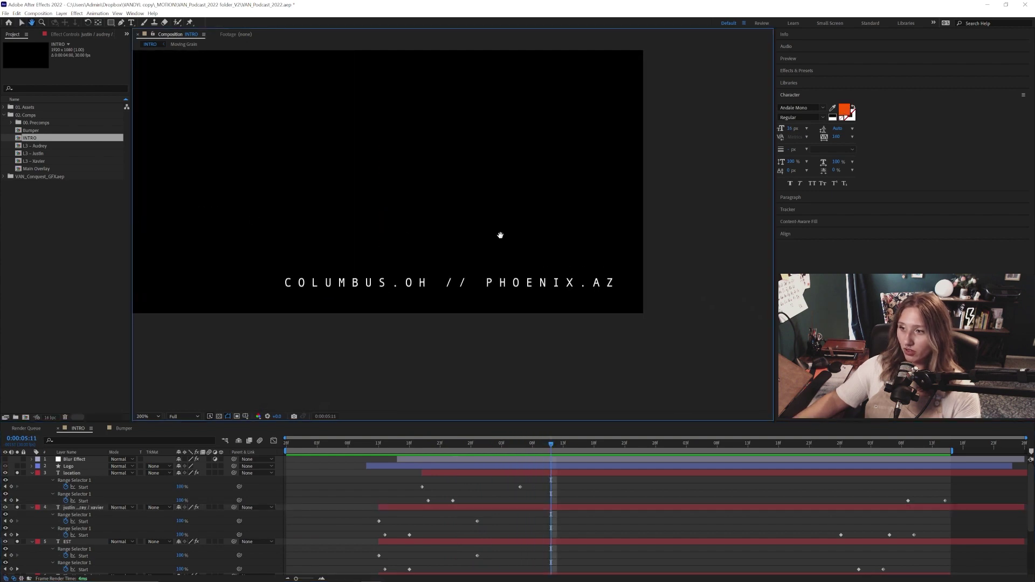
key("v")
left_click_drag(468, 447, 428, 443)
Scrub the location layer scrambling into COLUMBUS.OH // PHOENIX.AZ and animating out near the end
left_click(421, 503)
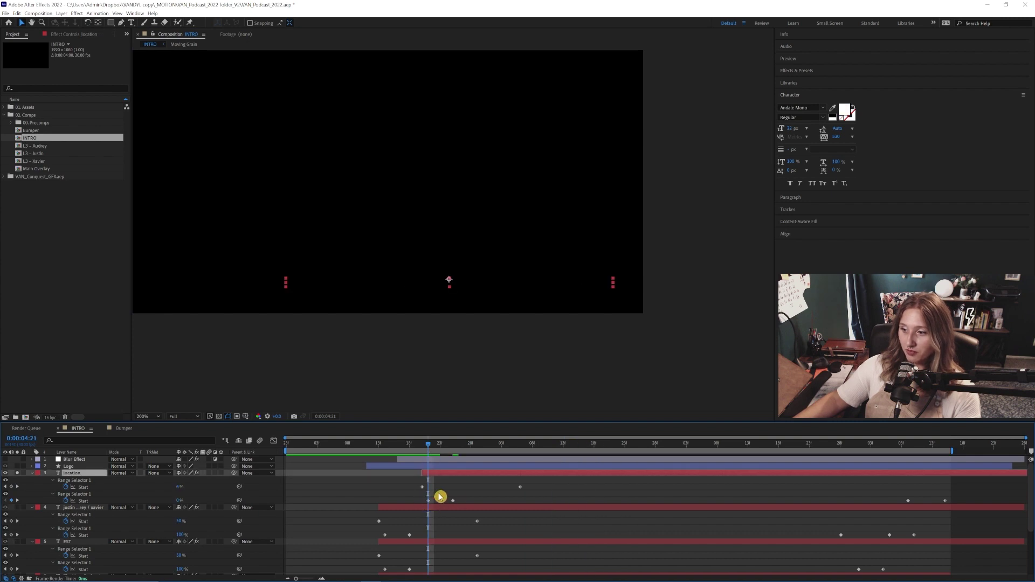
left_click_drag(430, 446, 452, 445)
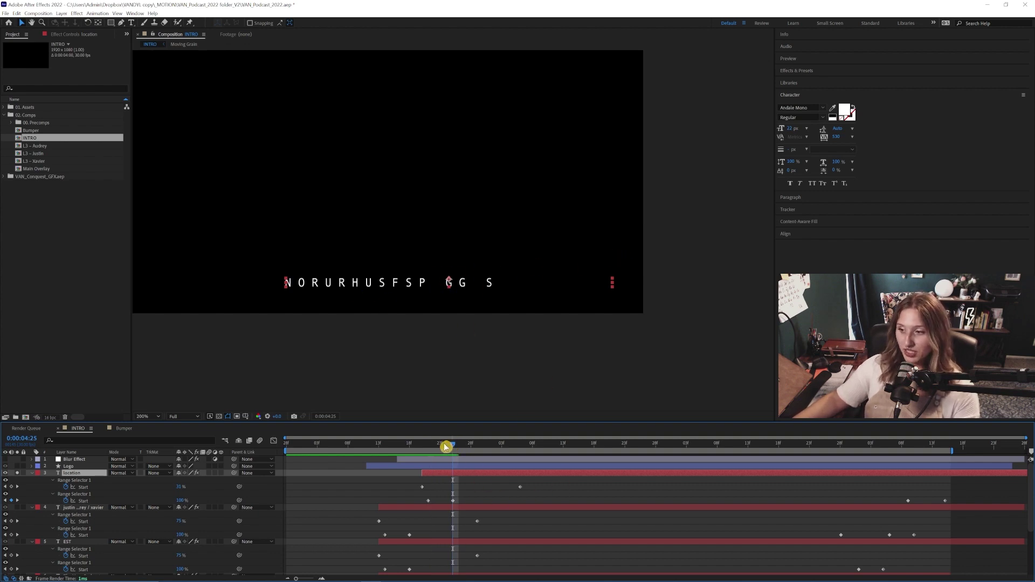
left_click_drag(446, 447, 543, 493)
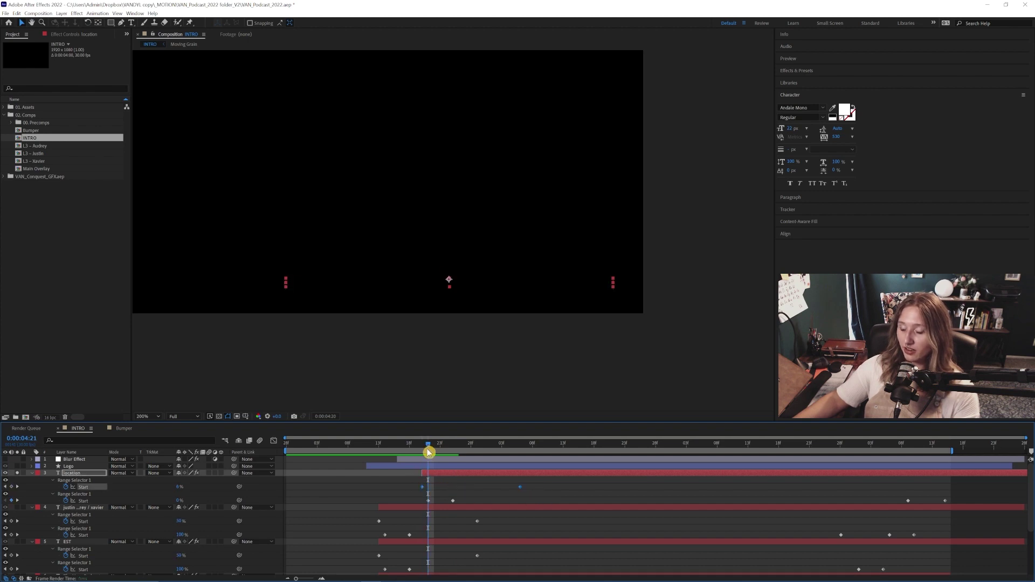
left_click_drag(429, 451, 521, 451)
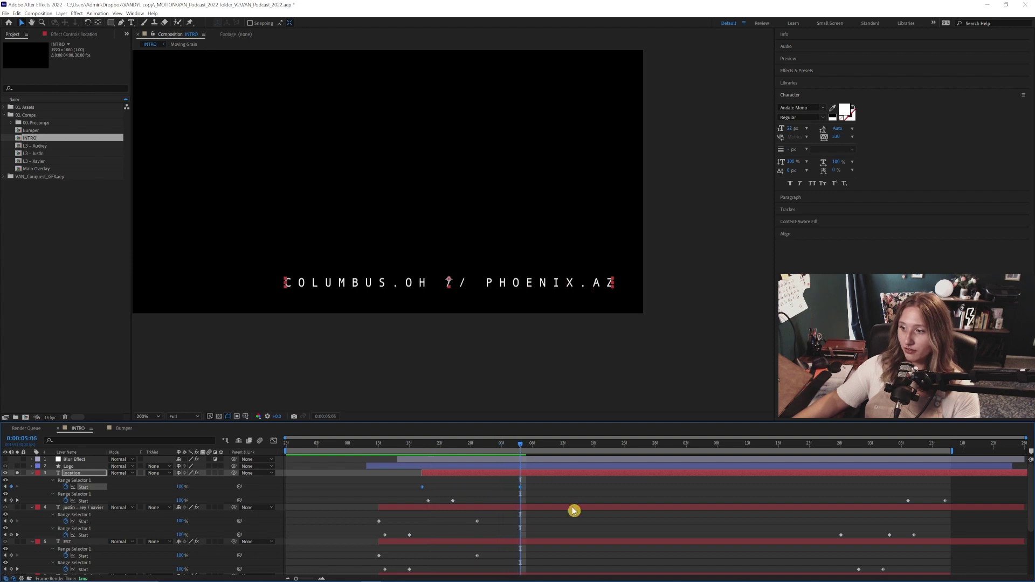
left_click(567, 496)
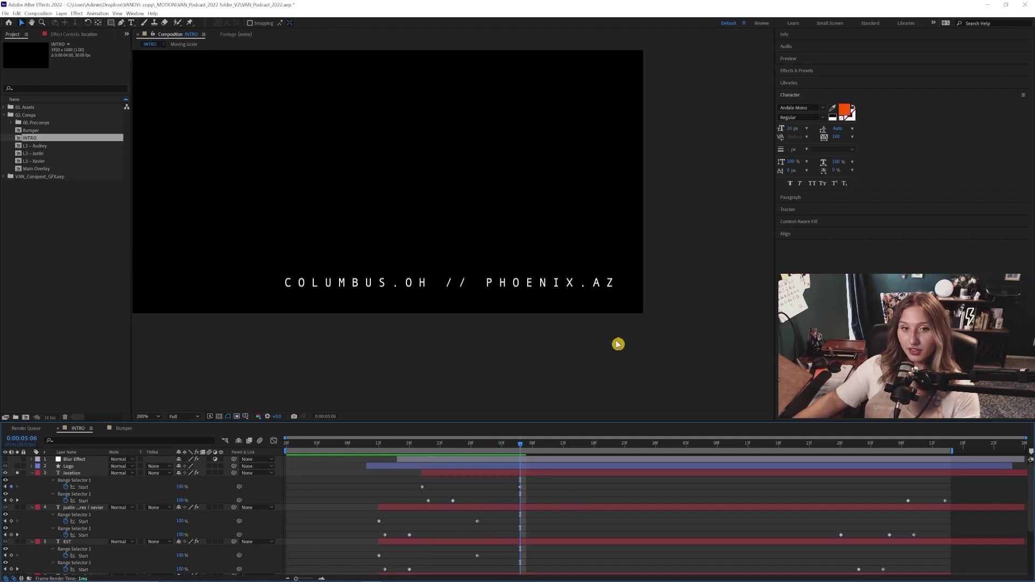
left_click_drag(925, 445, 911, 466)
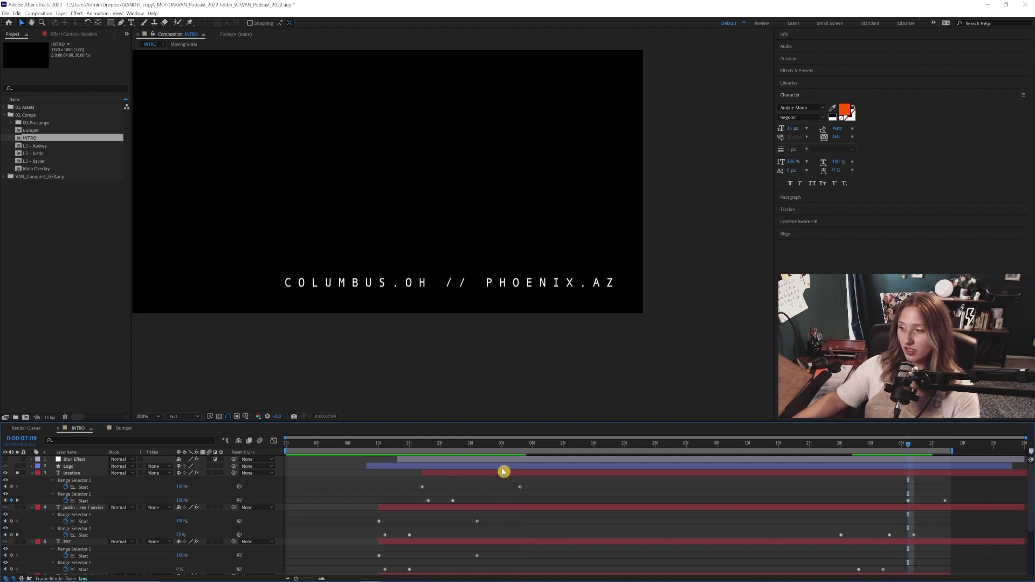
left_click_drag(909, 449, 950, 445)
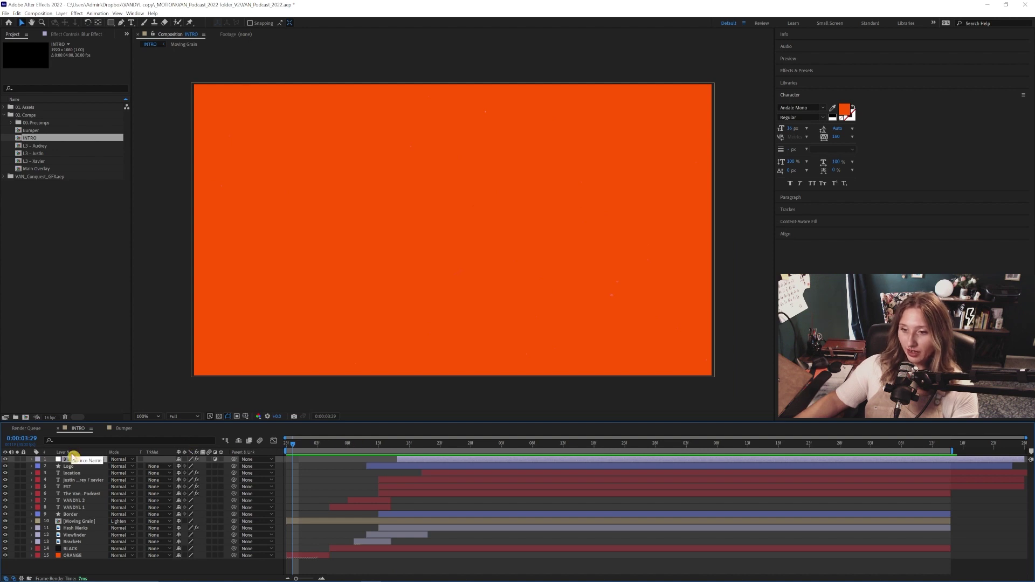
Twirl open Blur Effect's Gaussian Blur, widen Effect Controls, and show only Blurriness keyframes
left_click(392, 444)
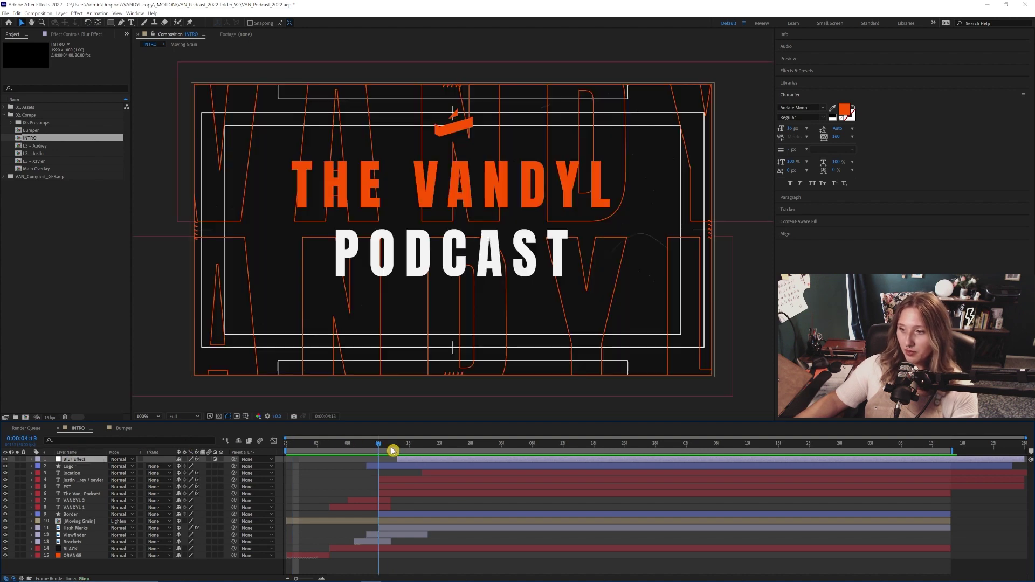
left_click(31, 461)
left_click(49, 473)
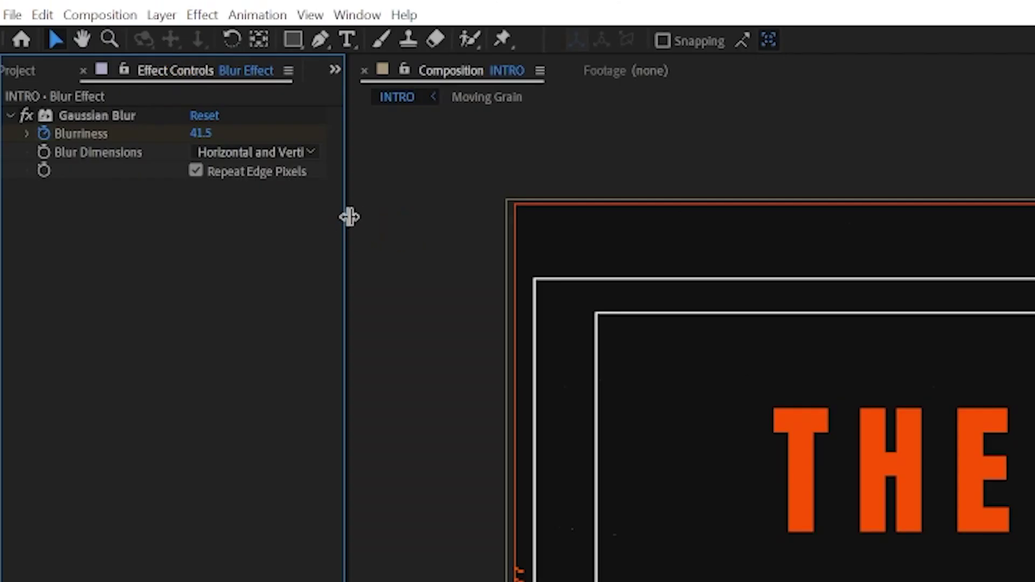
left_click_drag(349, 217, 415, 217)
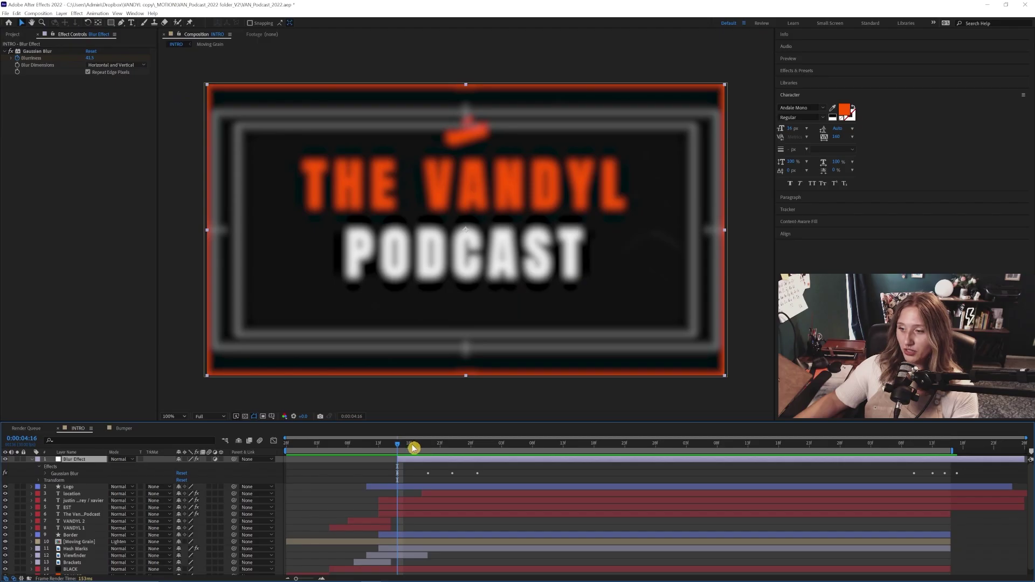
left_click_drag(384, 449, 399, 451)
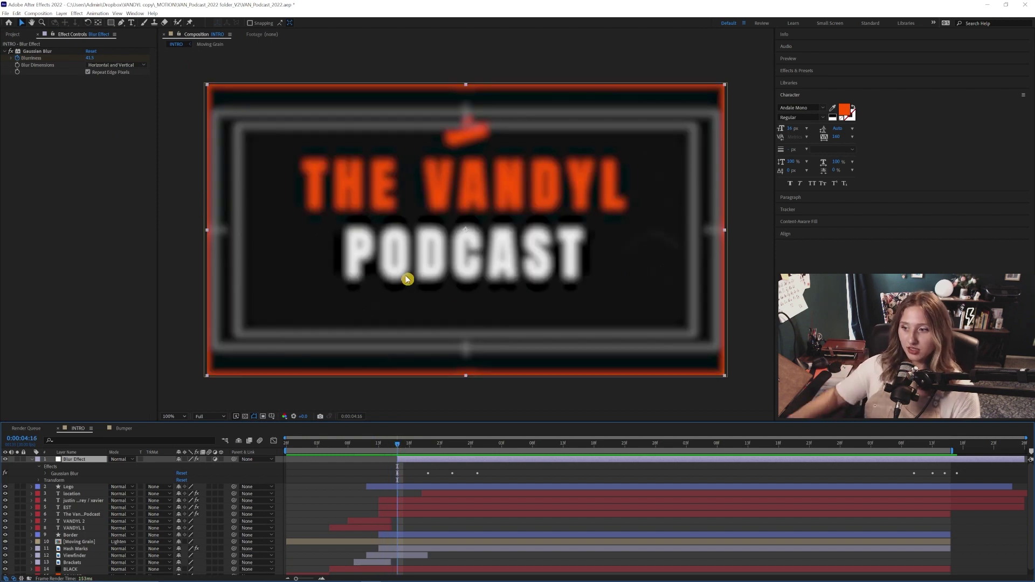
key("u")
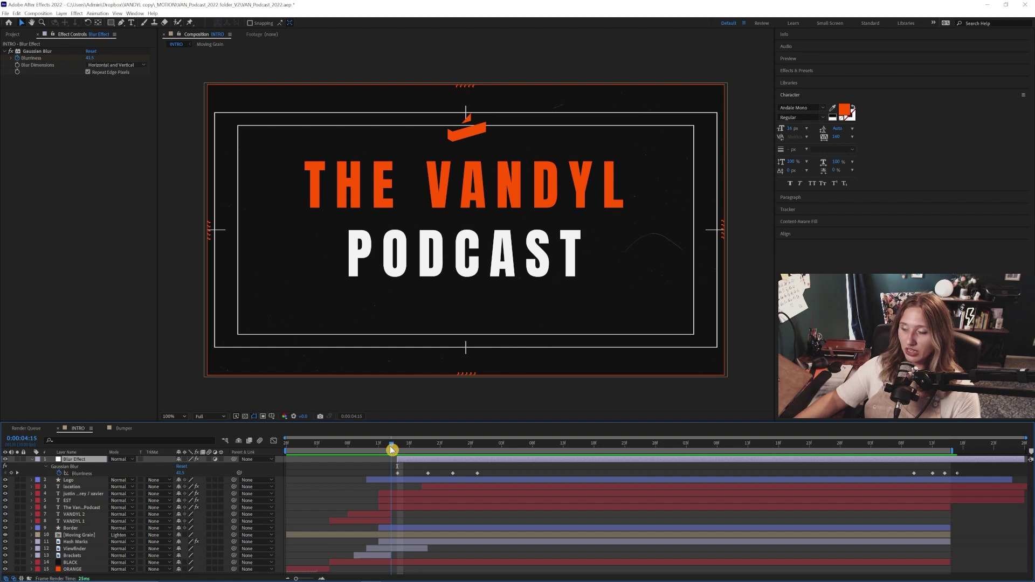
Select the Blurriness keyframes and scrub between the blurred and sharp title frames
left_click(399, 476)
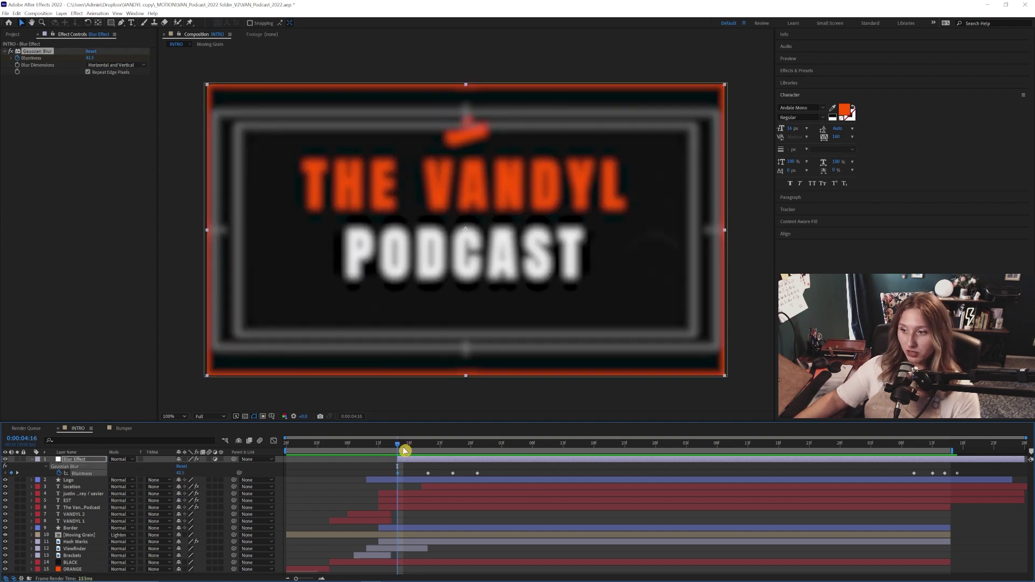
left_click_drag(399, 446, 427, 446)
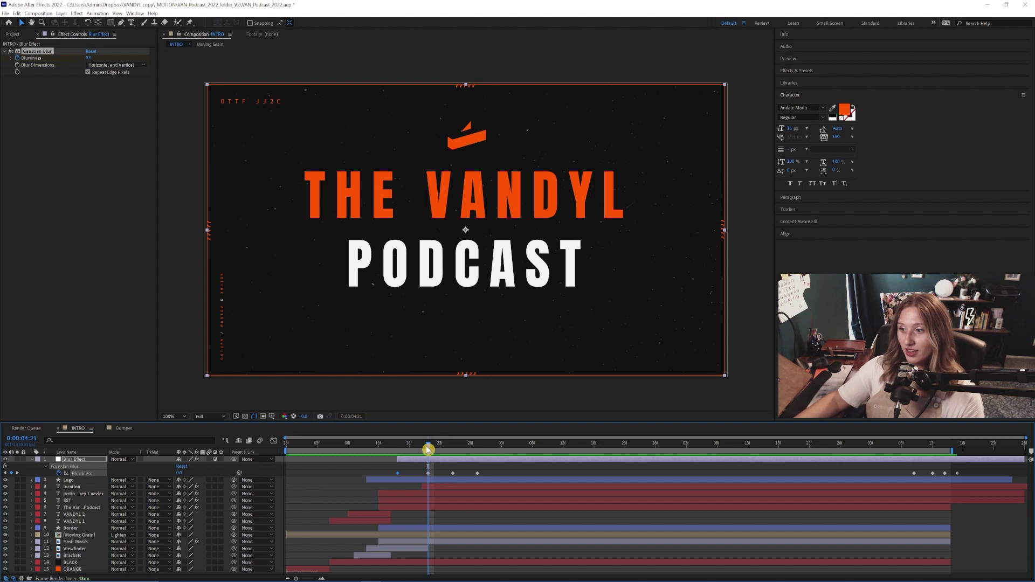
mouse_move(424, 447)
left_mouse_down()
mouse_move(412, 450)
mouse_move(428, 443)
left_mouse_up()
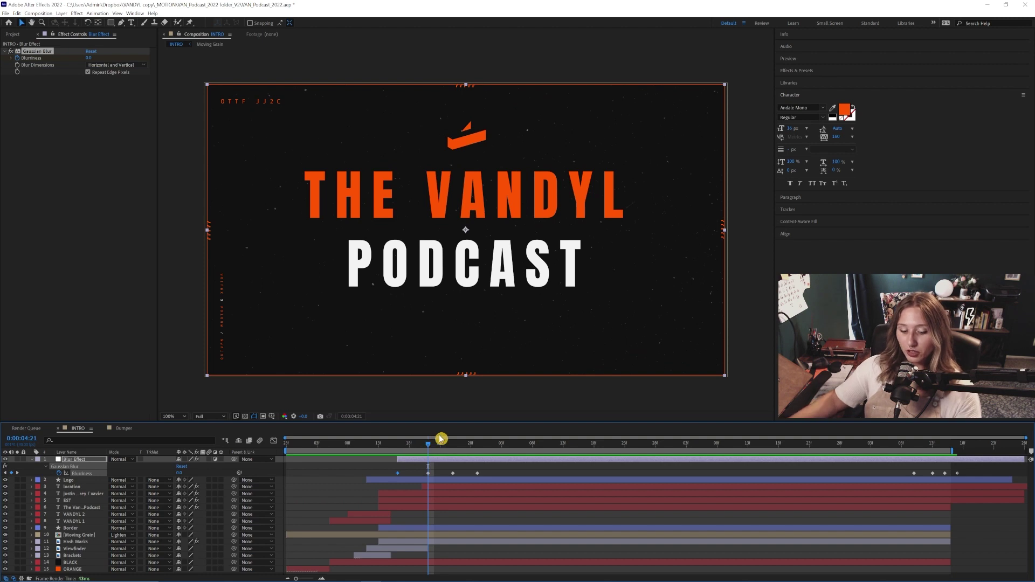
left_click_drag(426, 448, 489, 455)
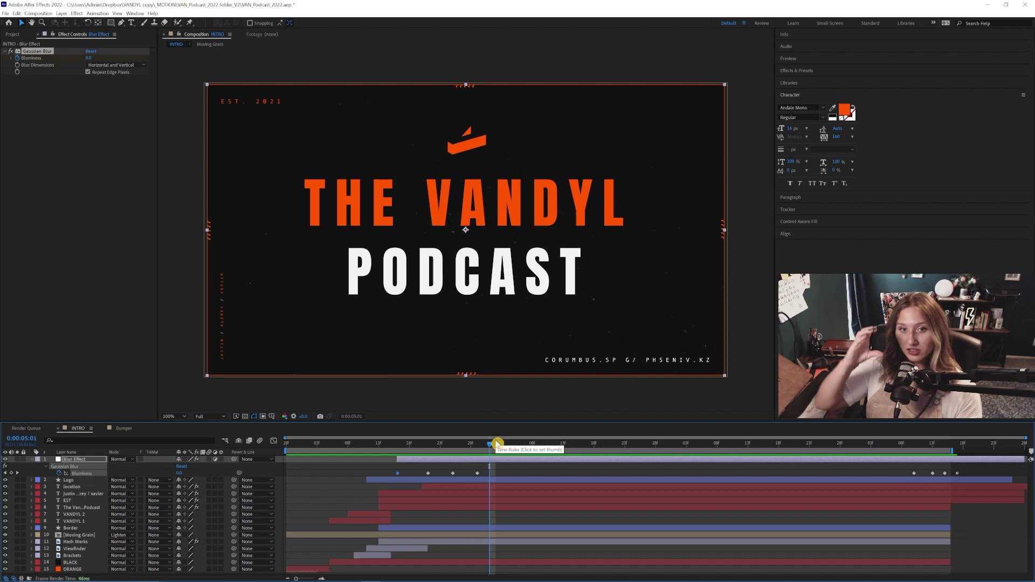
left_click(898, 444)
Scrub near 0:00:07:07 to watch the title blur out, then return to 0:00:04:03
left_click_drag(902, 448, 933, 458)
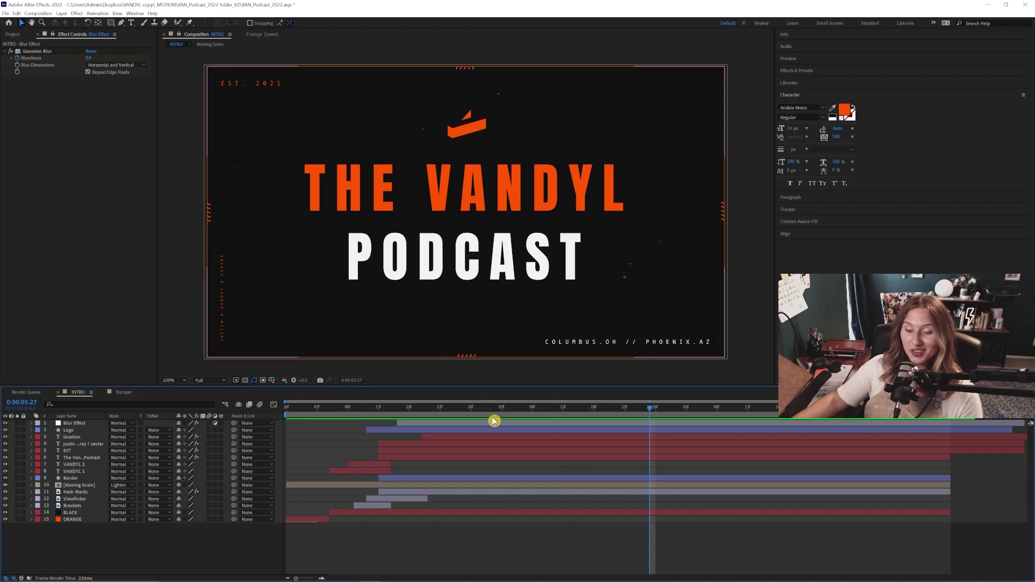
left_click_drag(493, 418, 318, 414)
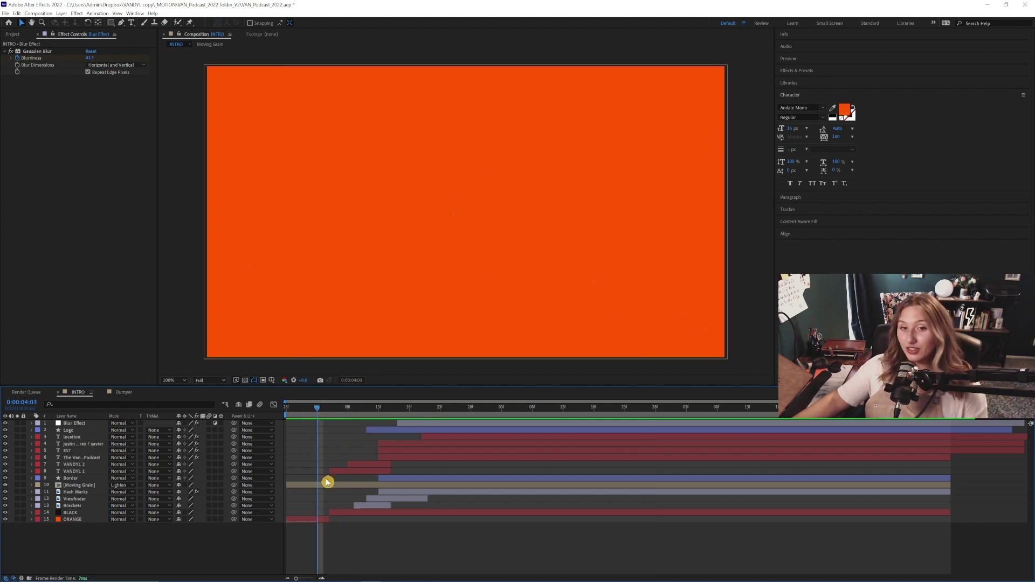
Preview the intro from the orange frame through the outlined VANDYL to the title card
key("space")
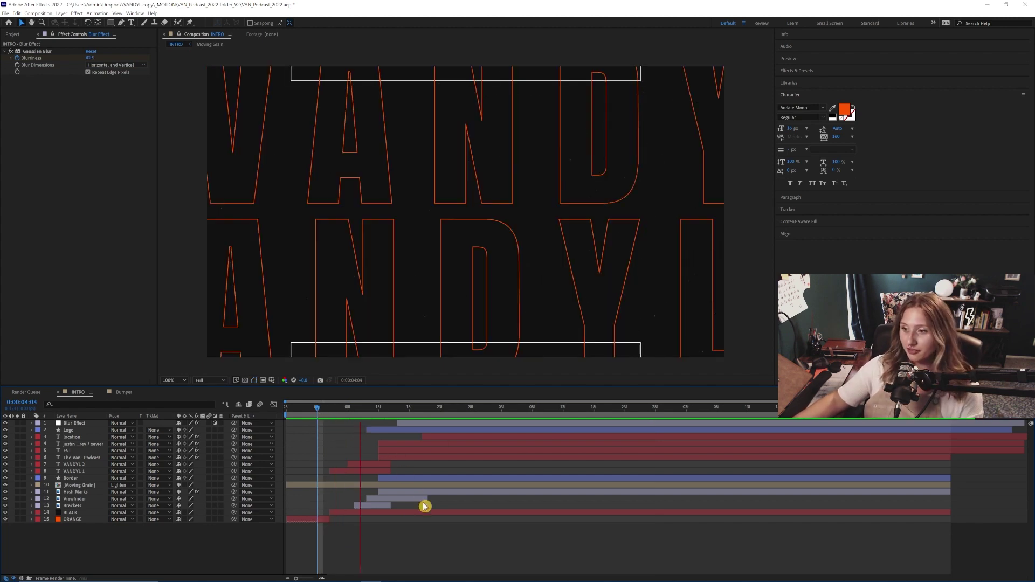